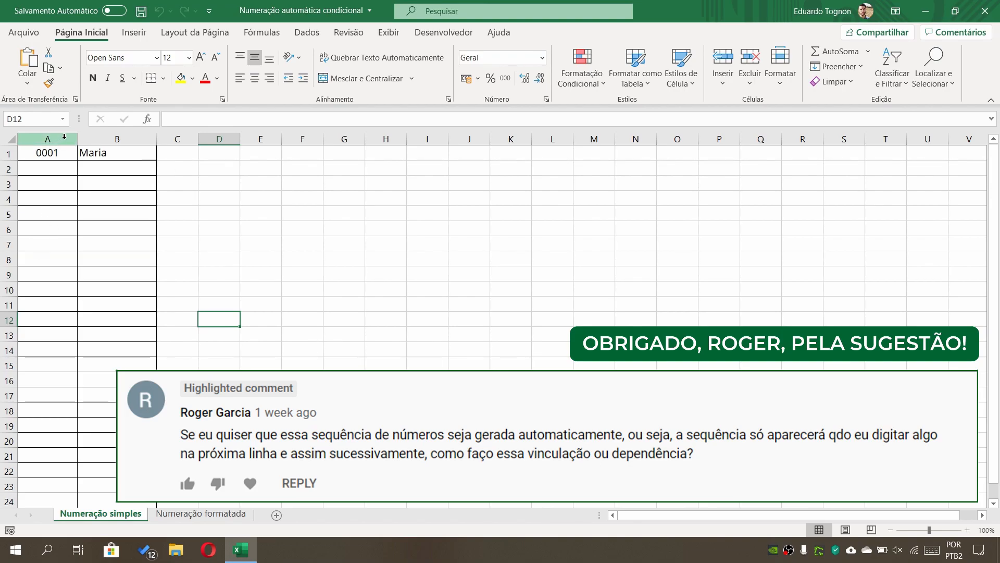
Step: On the Numeração simples sheet, enter a first name in each of cells B2 and B3
{"action": "left_click", "coordinate": [64, 137]}
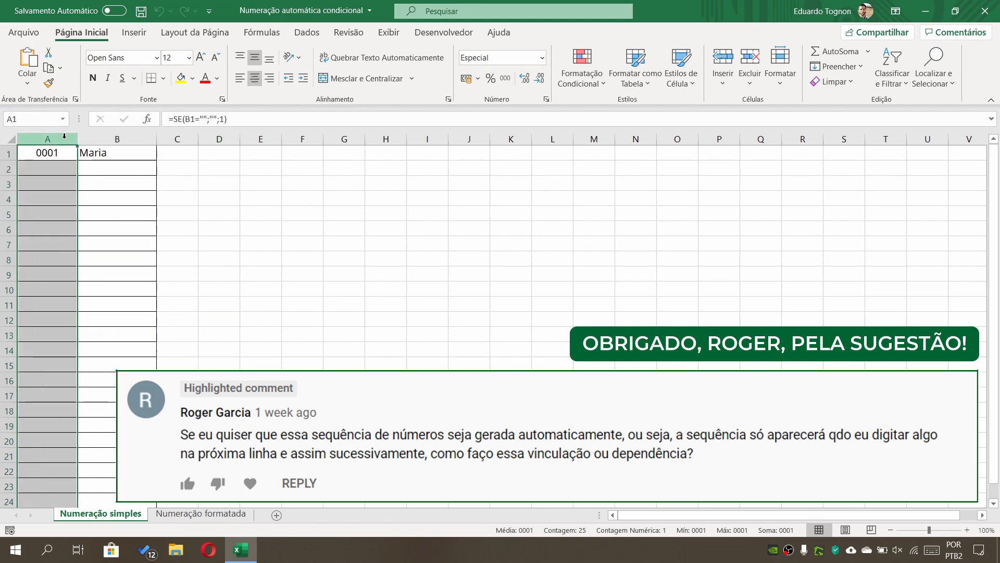
{"action": "left_click", "coordinate": [109, 139]}
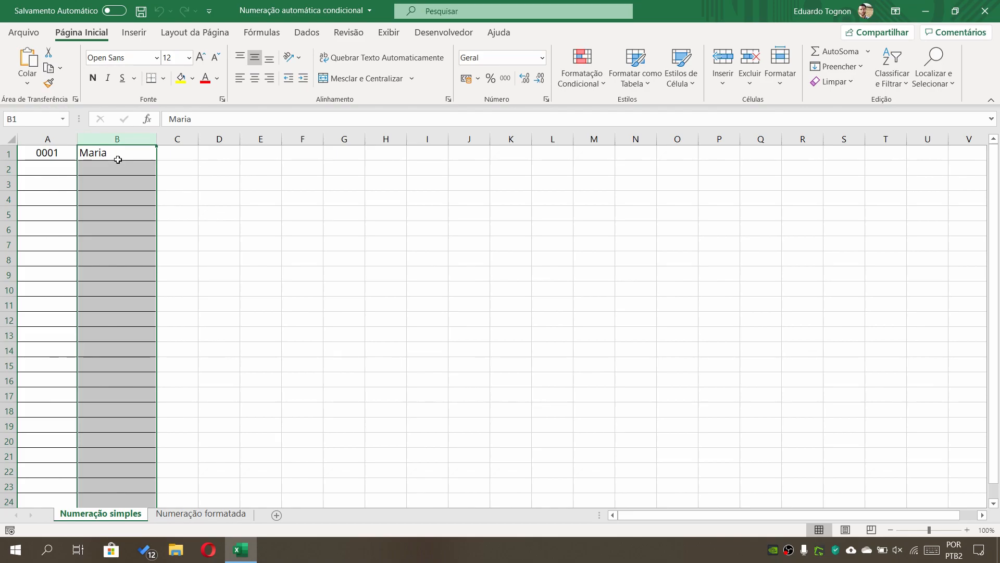
{"action": "left_click", "coordinate": [117, 158]}
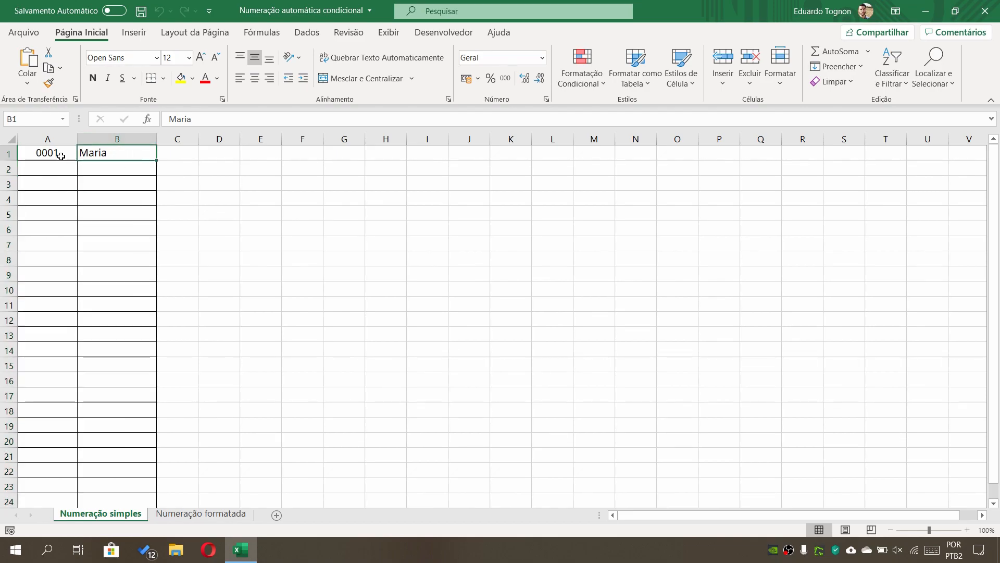
{"action": "left_click", "coordinate": [87, 171]}
{"action": "type", "text": "José"}
{"action": "key", "text": "Return"}
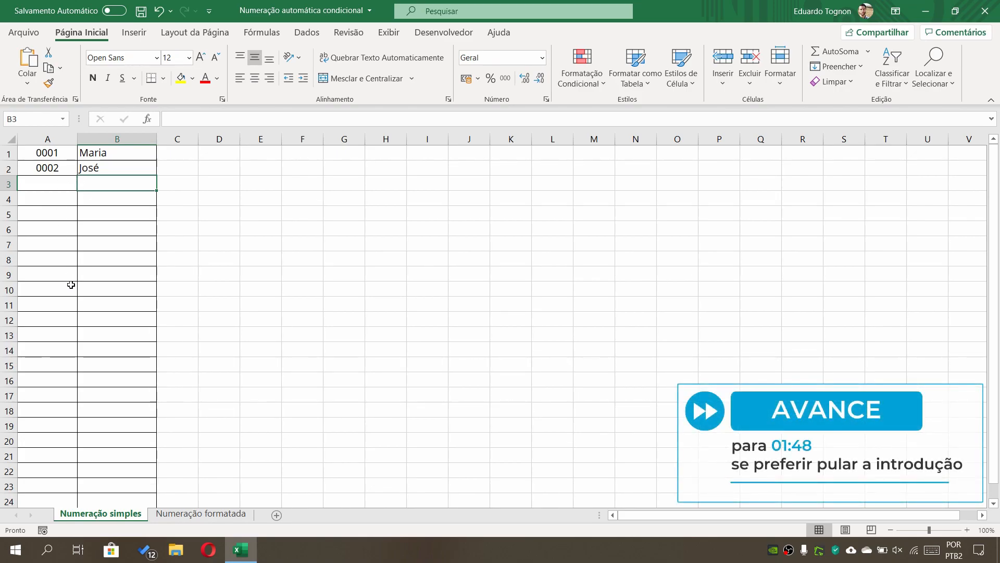
{"action": "type", "text": "Mário"}
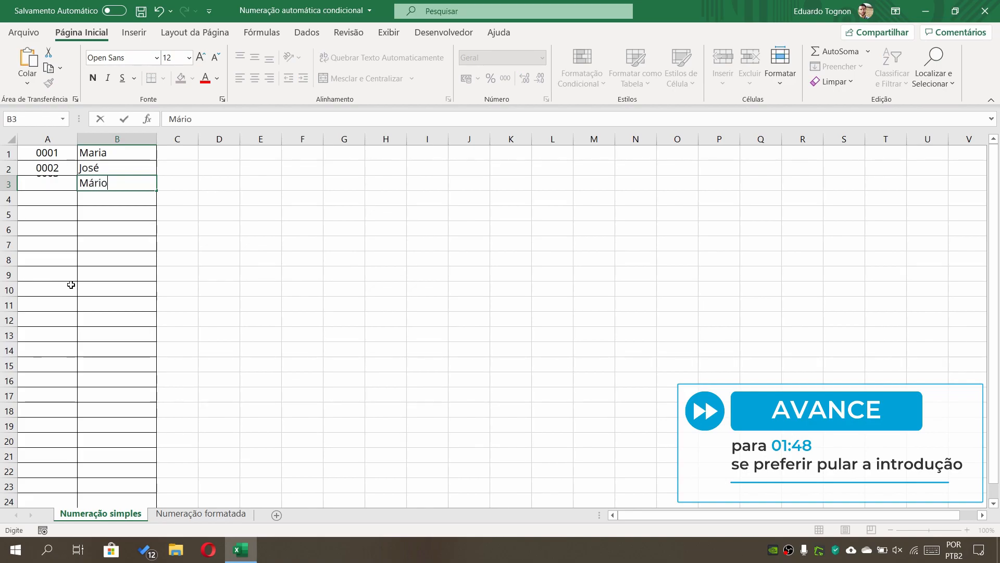
{"action": "key", "text": "Return"}
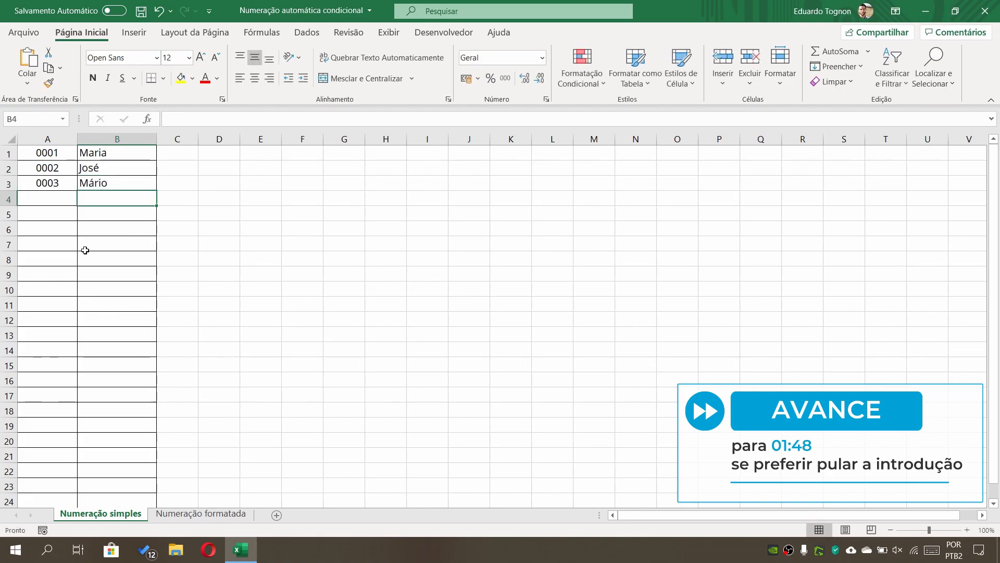
Step: On the Numeração formatada sheet, enter three first names in cells B2 to B4
{"action": "left_click", "coordinate": [198, 514]}
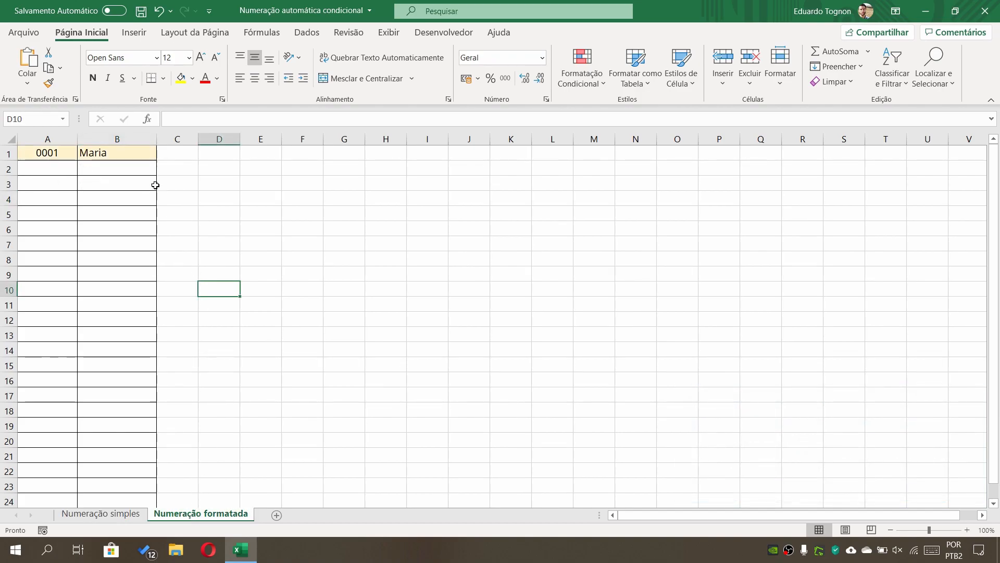
{"action": "left_click", "coordinate": [131, 172]}
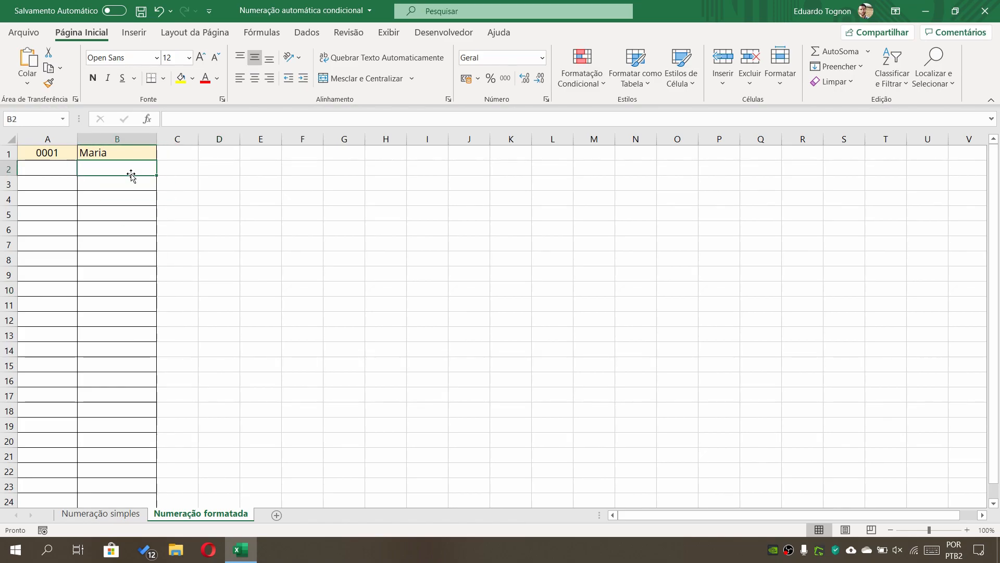
{"action": "type", "text": "José"}
{"action": "key", "text": "Return"}
{"action": "type", "text": "Pedro"}
{"action": "key", "text": "Return"}
{"action": "type", "text": "Ana"}
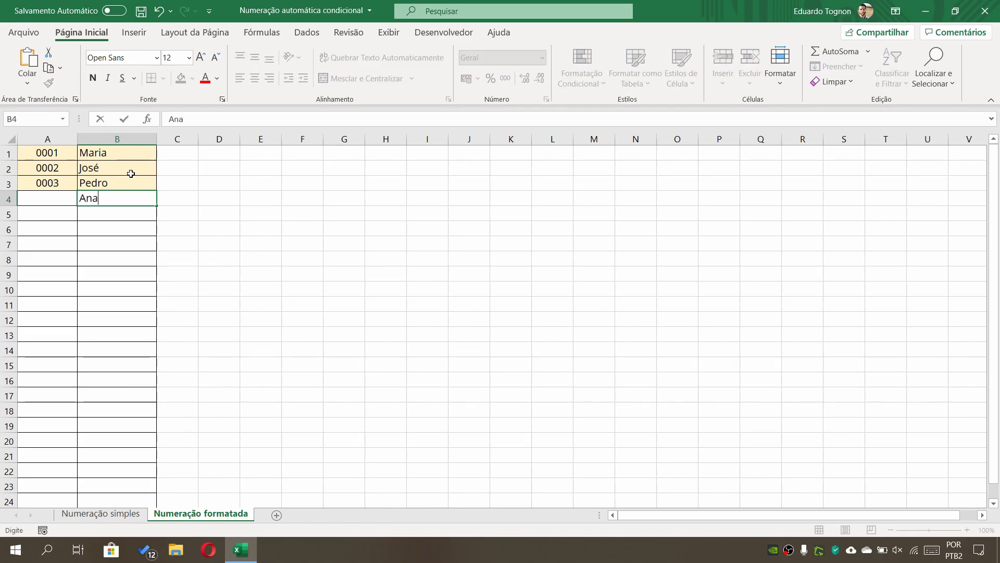
{"action": "key", "text": "Return"}
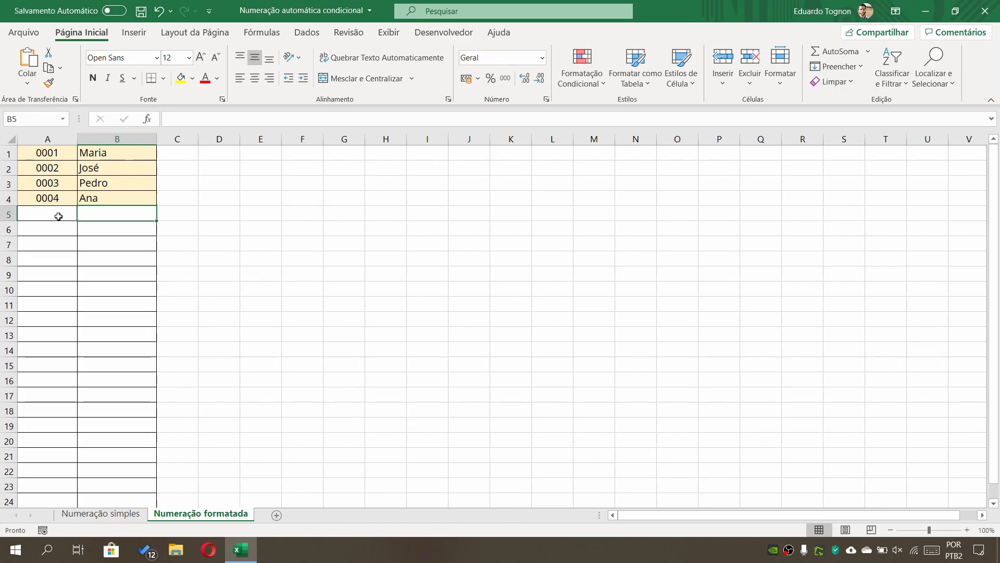
Step: Add a new worksheet and apply all borders to columns A and B
{"action": "left_click", "coordinate": [281, 520]}
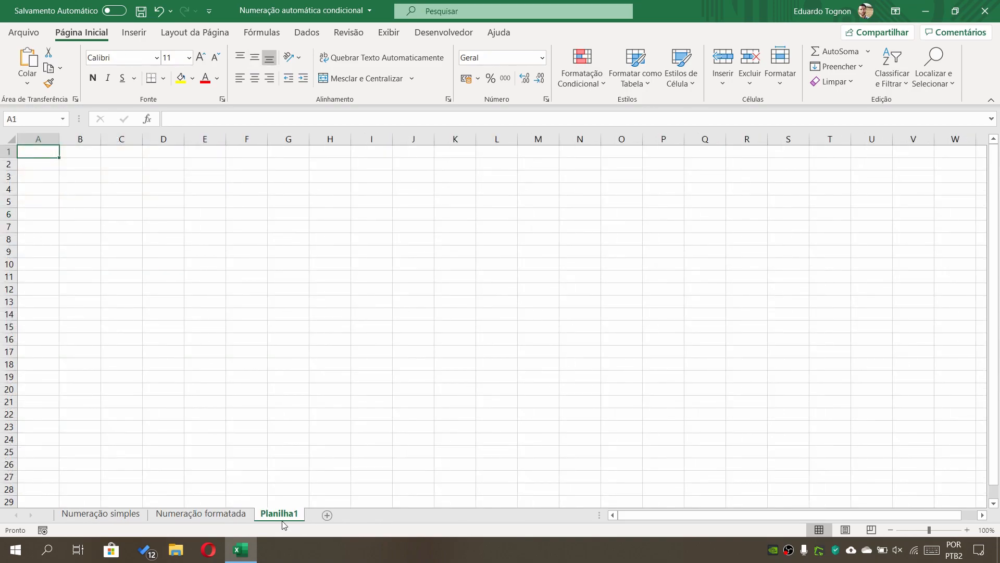
{"action": "left_click_drag", "start_coordinate": [35, 138], "coordinate": [122, 136]}
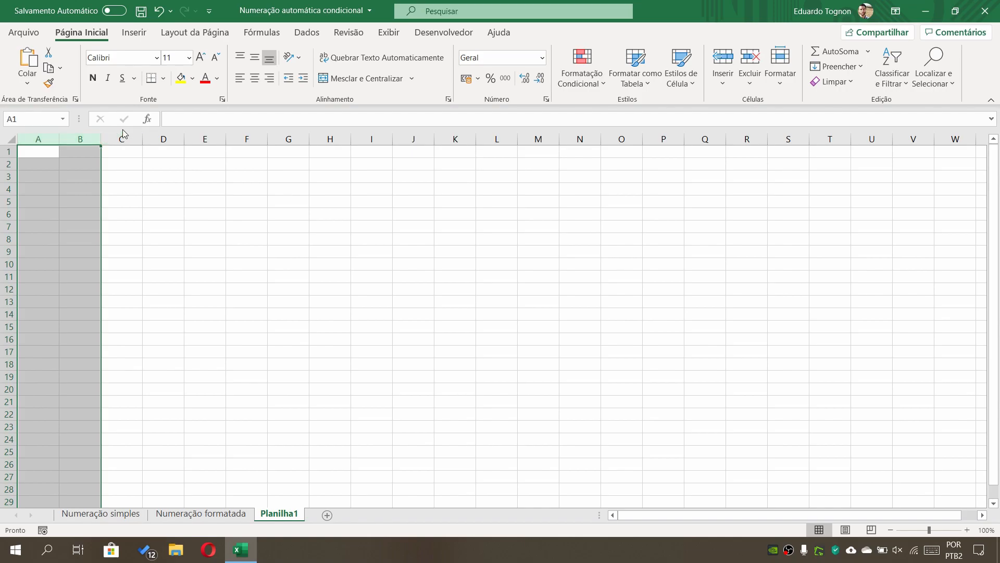
{"action": "left_click", "coordinate": [163, 78]}
{"action": "left_click", "coordinate": [194, 211]}
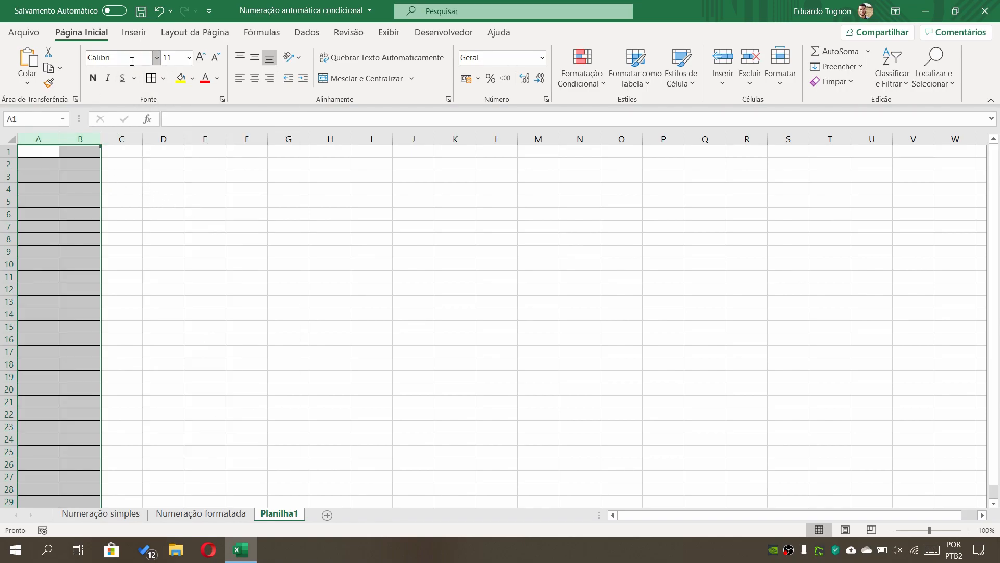
Step: Increase the font size of columns A and B to 14 and widen both columns equally
{"action": "left_click", "coordinate": [200, 61]}
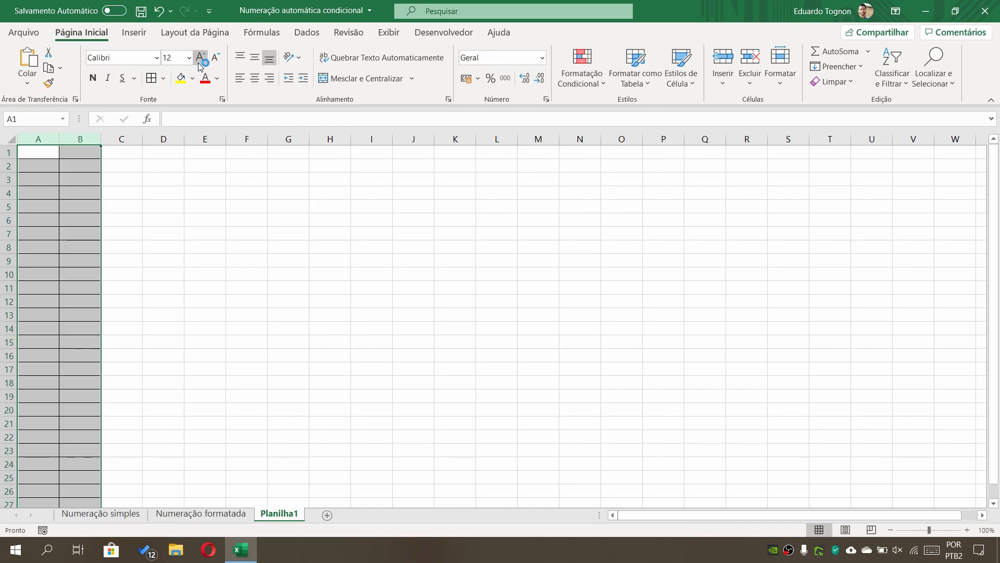
{"action": "left_click", "coordinate": [200, 59]}
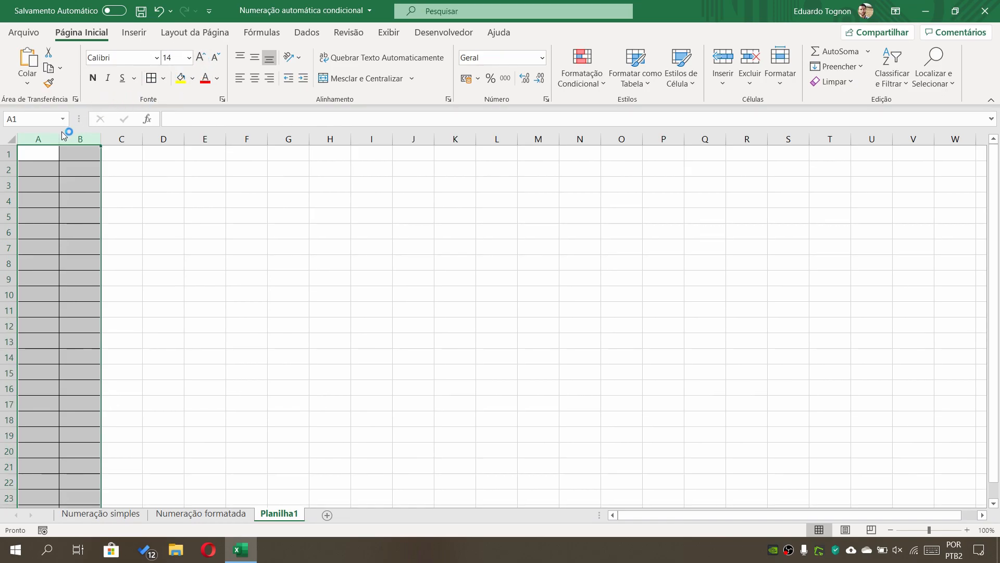
{"action": "left_click_drag", "start_coordinate": [59, 139], "coordinate": [89, 139]}
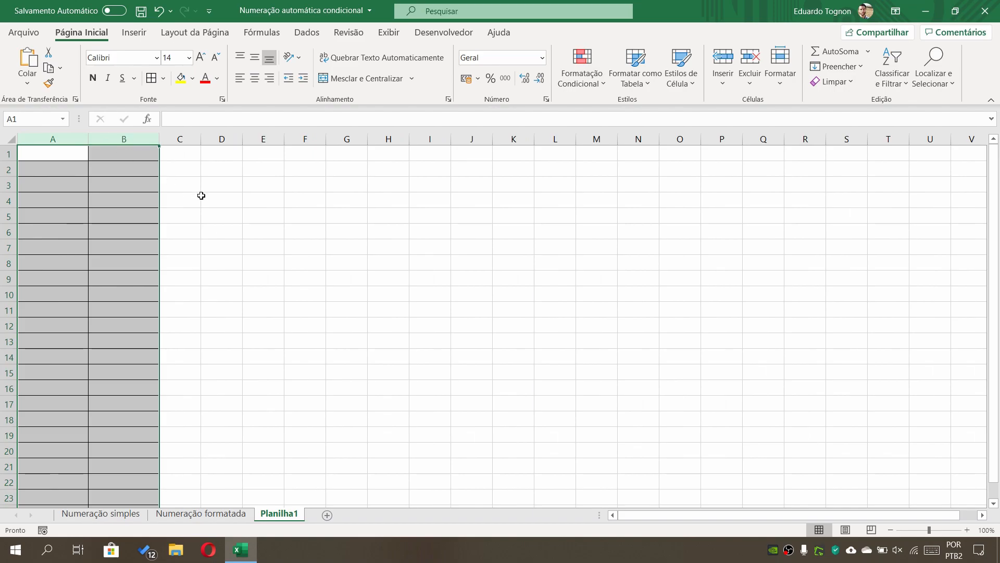
{"action": "left_click", "coordinate": [287, 232]}
Step: Enter 1 in cell A1 and 2 in cell A2
{"action": "left_click", "coordinate": [48, 150]}
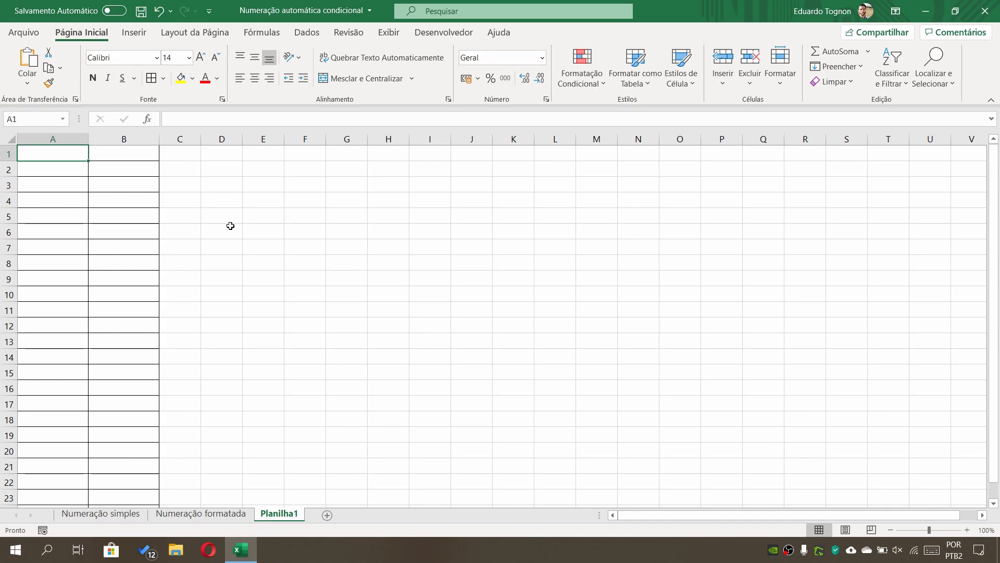
{"action": "type", "text": "1"}
{"action": "key", "text": "Return"}
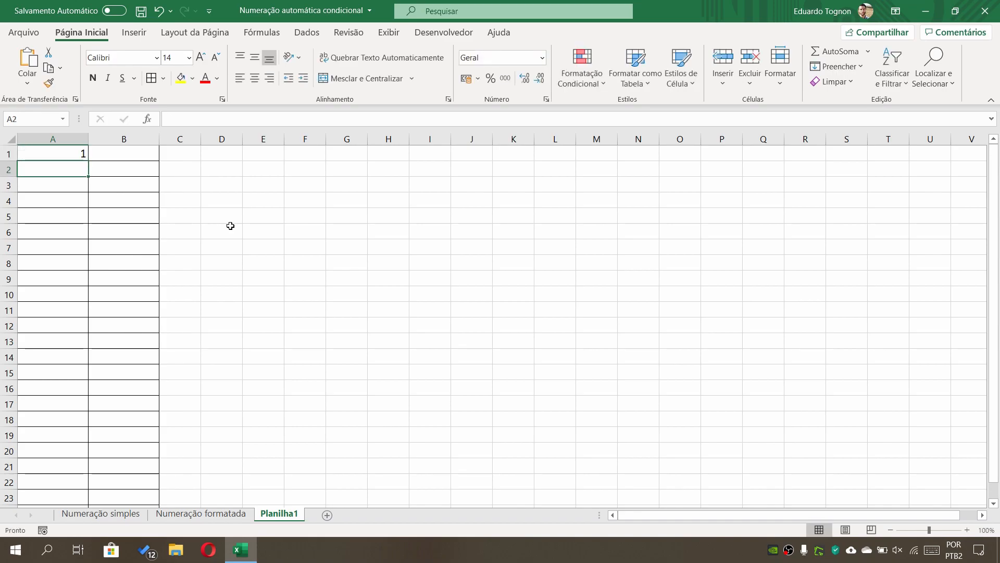
{"action": "type", "text": "2"}
{"action": "key", "text": "Return"}
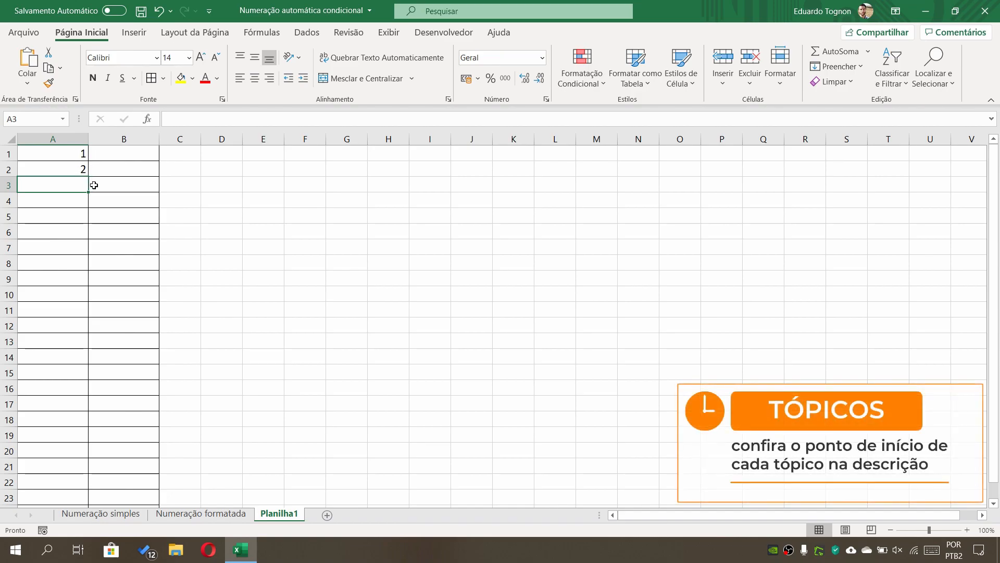
Step: Fill the number sequence started in A1:A2 down column A to row 17
{"action": "left_click", "coordinate": [70, 151]}
{"action": "left_click_drag", "start_coordinate": [70, 150], "coordinate": [68, 174]}
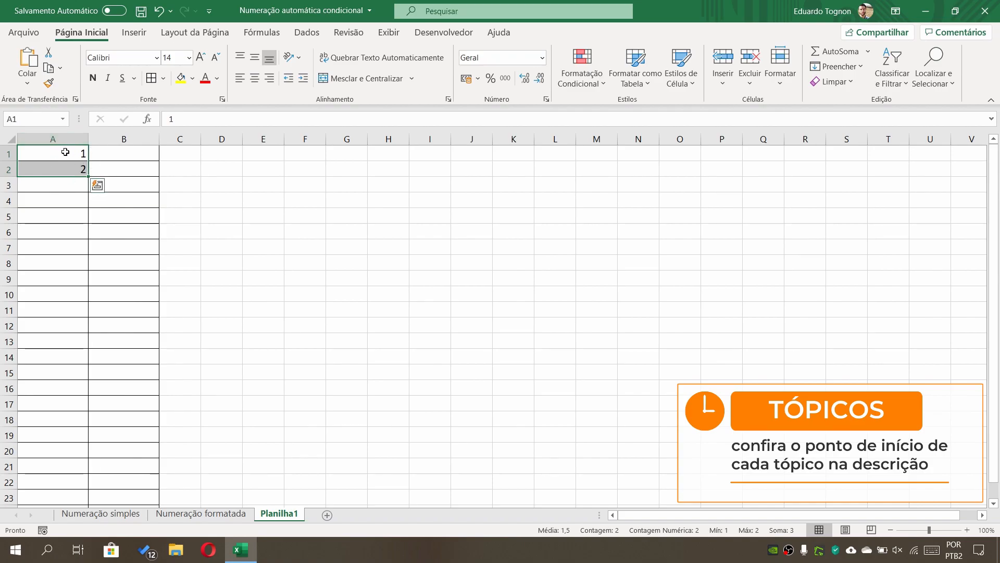
{"action": "left_click_drag", "start_coordinate": [88, 179], "coordinate": [83, 407]}
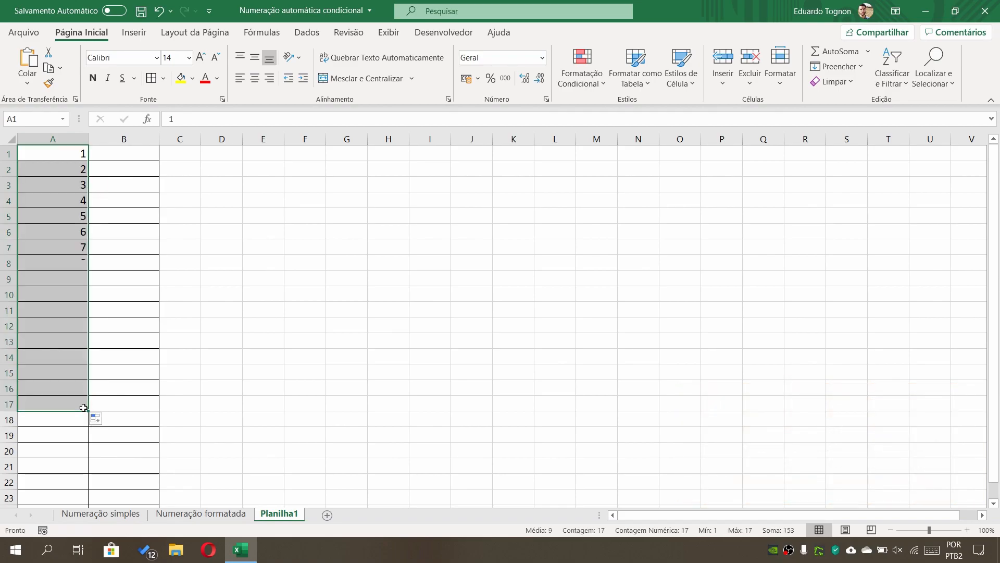
{"action": "left_click", "coordinate": [70, 153]}
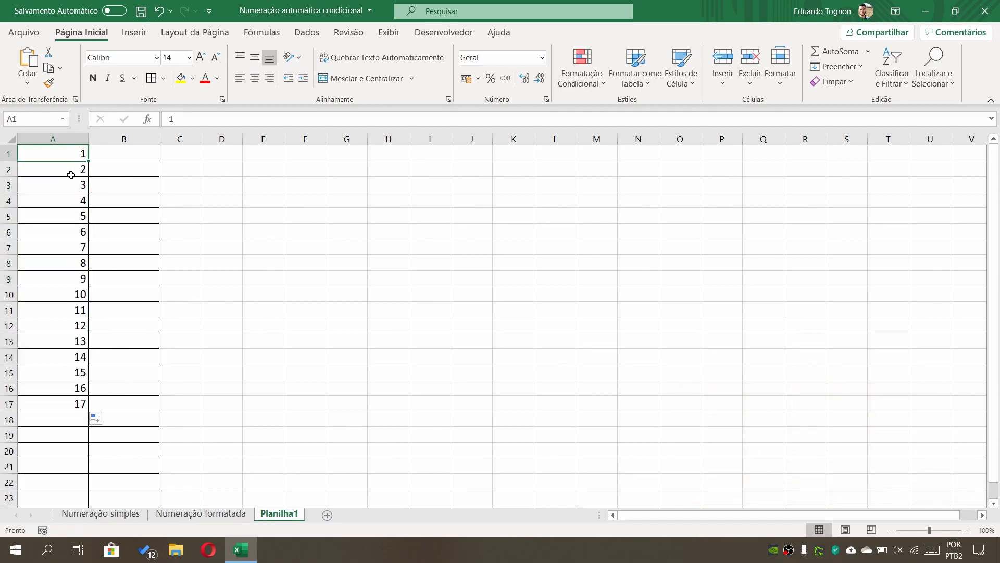
{"action": "left_click", "coordinate": [74, 169]}
{"action": "left_click", "coordinate": [75, 184]}
{"action": "left_click", "coordinate": [78, 200]}
{"action": "left_click", "coordinate": [81, 231]}
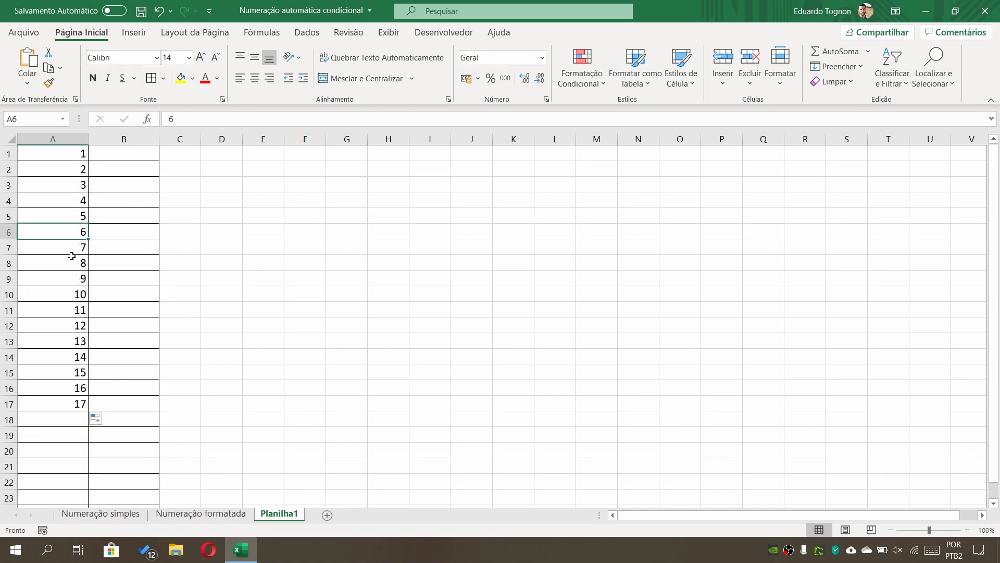
Step: Change the value in cell A2 to 5
{"action": "left_click", "coordinate": [56, 151]}
{"action": "double_click", "coordinate": [56, 150]}
{"action": "key", "text": "Return"}
{"action": "type", "text": "5"}
{"action": "key", "text": "Return"}
Step: Refill column A down to row 17 from the 1 and 5 in A1:A2, then check the first values
{"action": "left_click", "coordinate": [60, 155]}
{"action": "left_click_drag", "start_coordinate": [72, 165], "coordinate": [73, 167]}
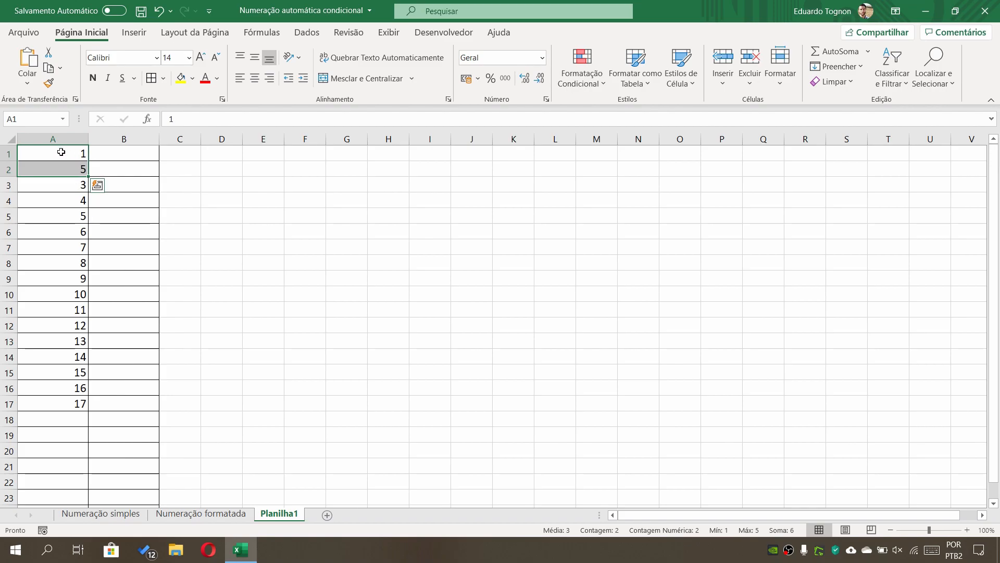
{"action": "left_click_drag", "start_coordinate": [88, 176], "coordinate": [89, 411]}
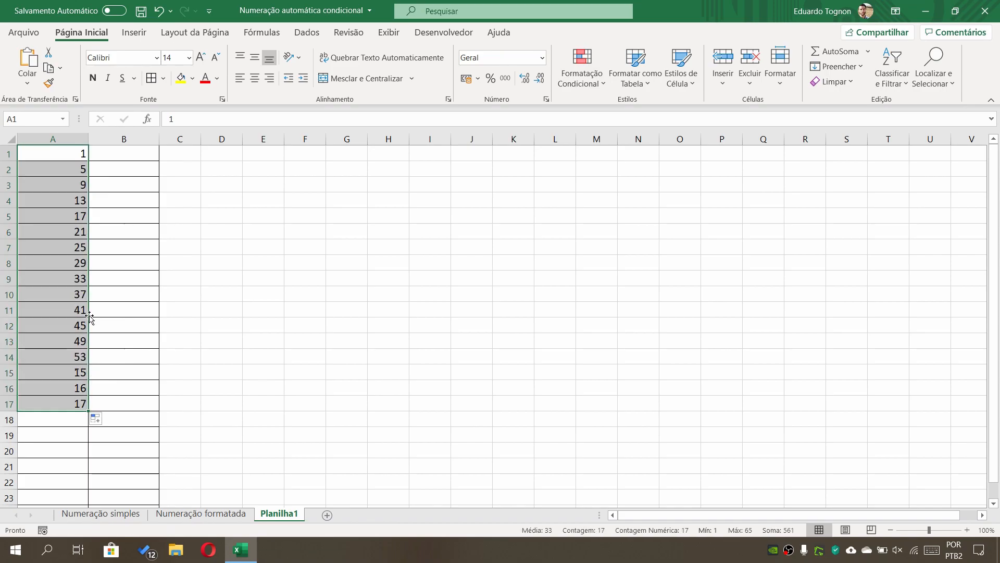
{"action": "left_click", "coordinate": [64, 153]}
{"action": "left_click", "coordinate": [68, 168]}
{"action": "left_click", "coordinate": [72, 186]}
{"action": "left_click", "coordinate": [74, 201]}
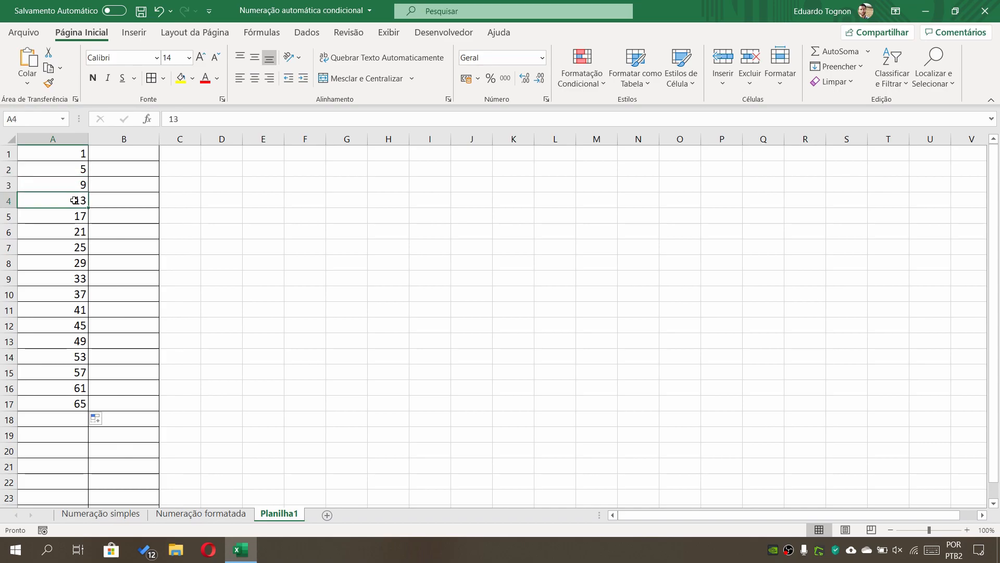
Step: Set cell A2 back to 2 and fill the A1:A2 sequence down to row 22
{"action": "left_click", "coordinate": [73, 171]}
{"action": "type", "text": "2"}
{"action": "key", "text": "Return"}
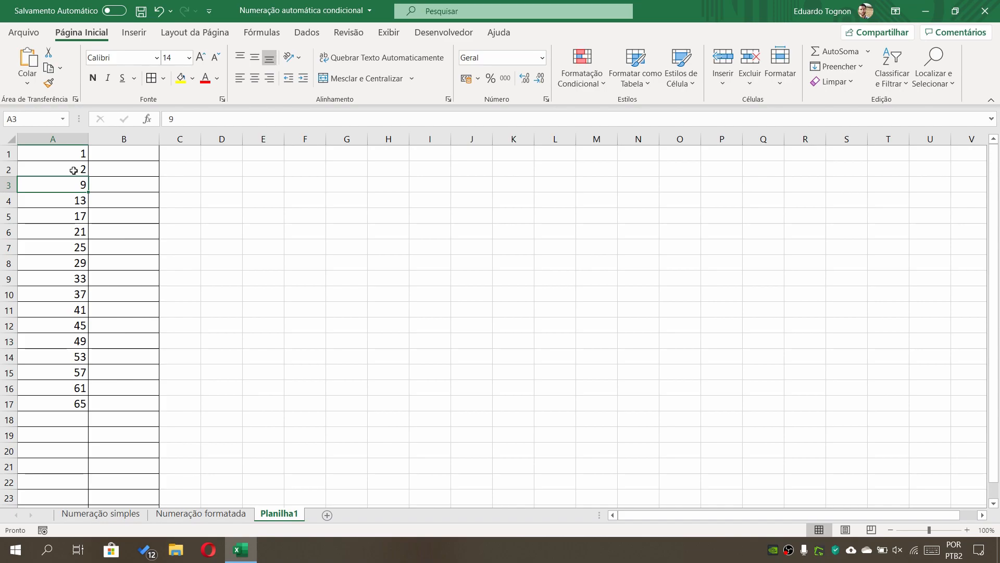
{"action": "left_click_drag", "start_coordinate": [78, 154], "coordinate": [79, 176]}
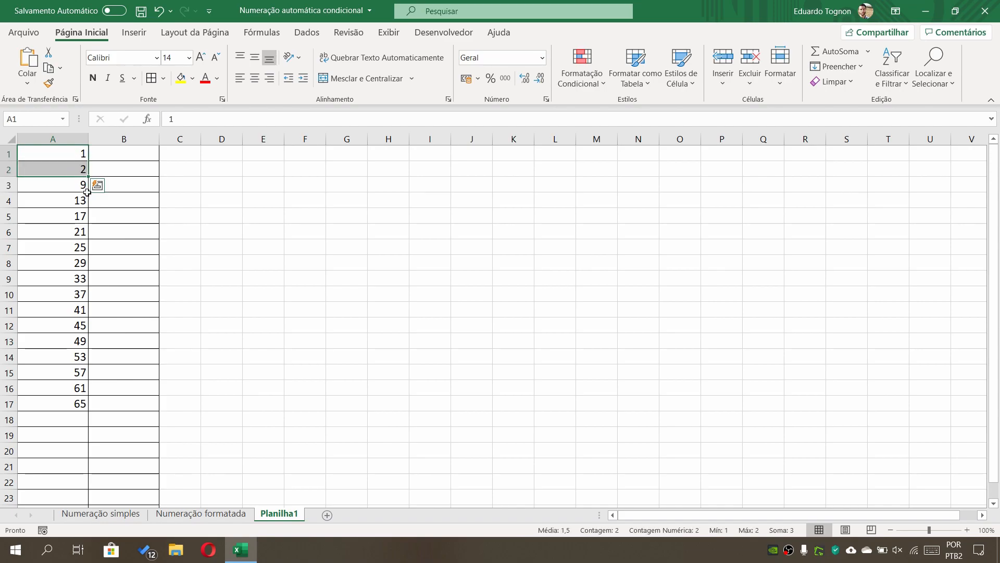
{"action": "left_click_drag", "start_coordinate": [88, 177], "coordinate": [86, 480]}
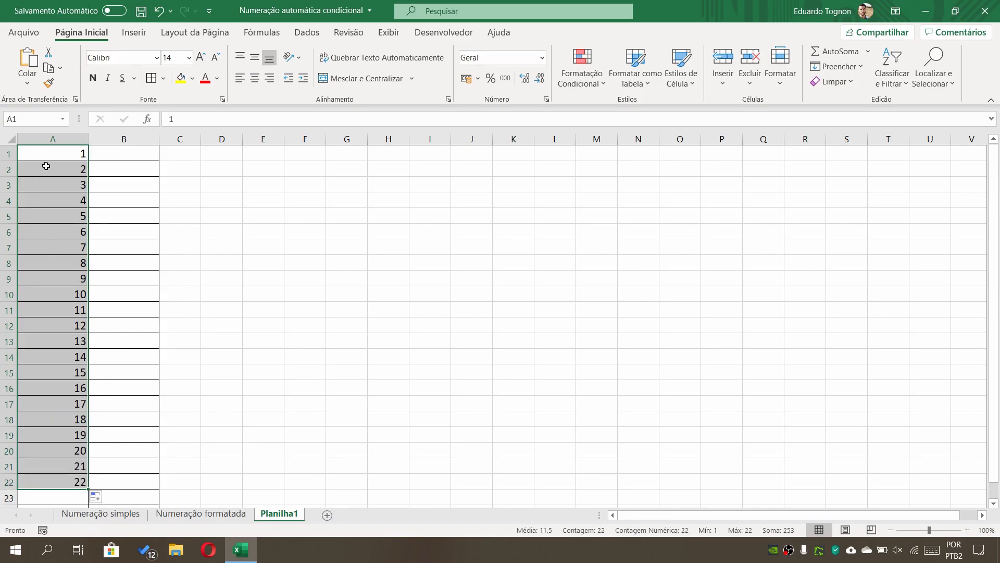
Step: Try to enter the number with leading zeros, 000001, in cell A1
{"action": "left_click", "coordinate": [63, 153]}
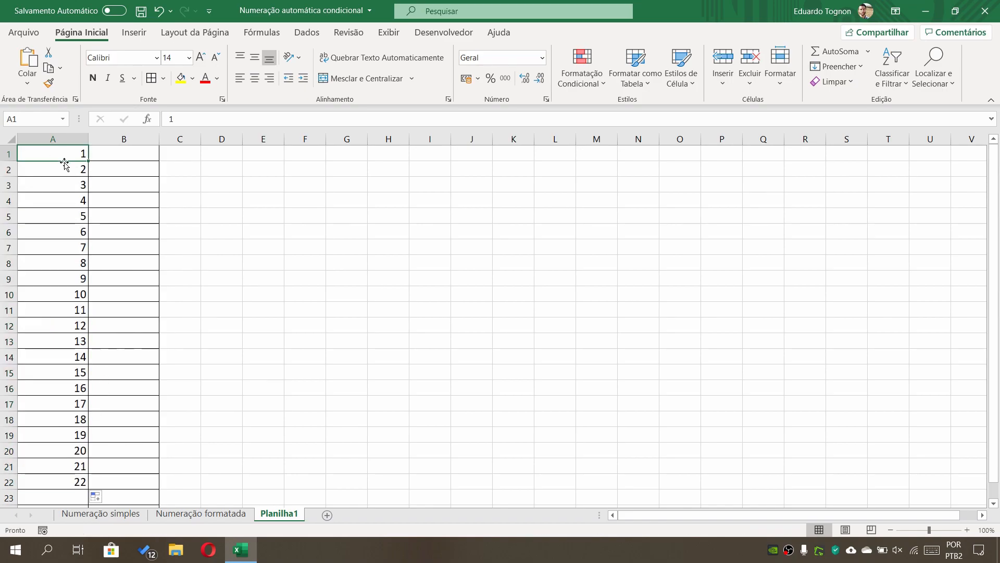
{"action": "type", "text": "000001"}
{"action": "key", "text": "Return"}
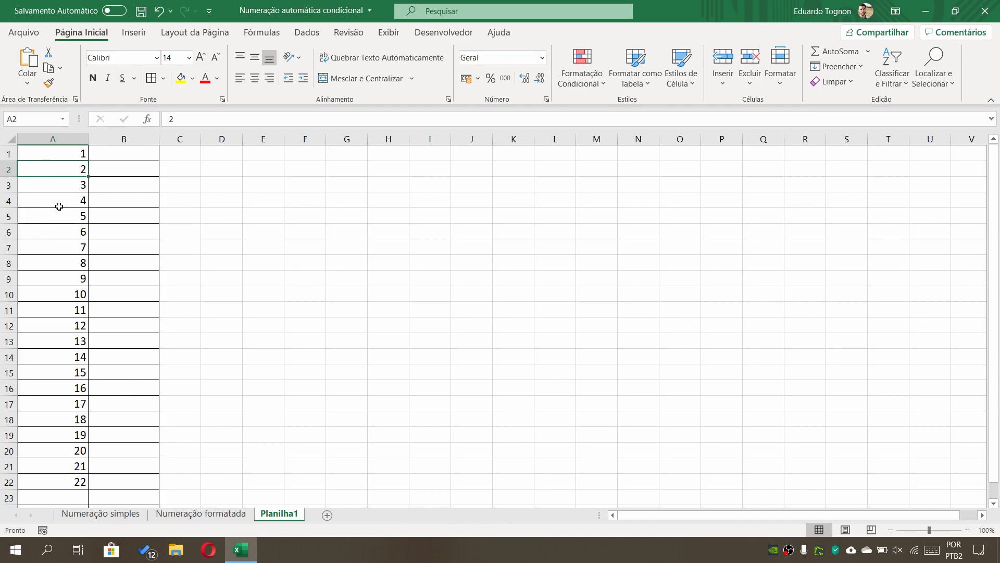
Step: Open the complete number format settings for all of column A and choose the Personalizado category
{"action": "scroll", "coordinate": [53, 221], "scroll_direction": "down", "scroll_amount": 8}
{"action": "scroll", "coordinate": [53, 220], "scroll_direction": "up", "scroll_amount": 8}
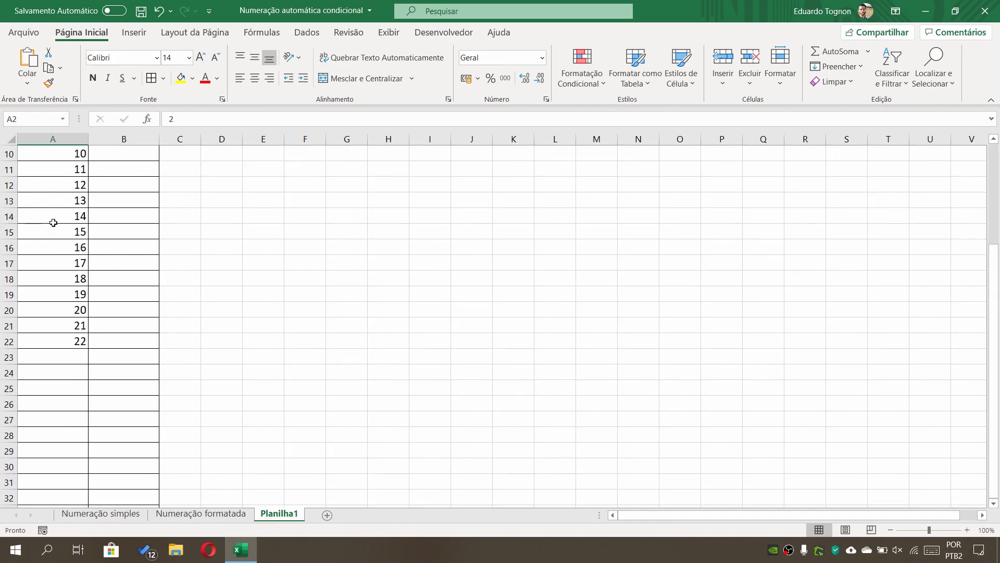
{"action": "left_click", "coordinate": [56, 134]}
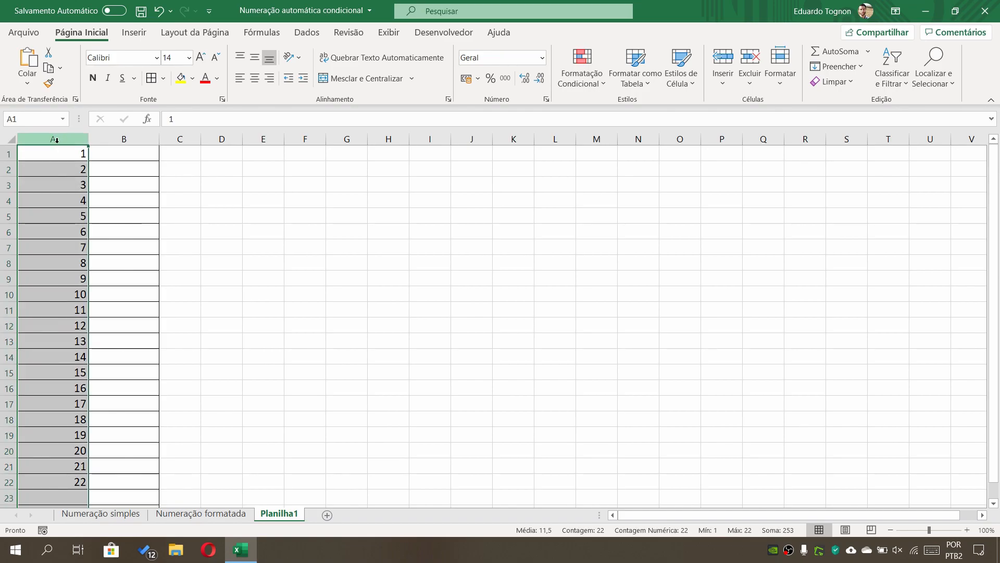
{"action": "scroll", "coordinate": [60, 185], "scroll_direction": "down", "scroll_amount": 10}
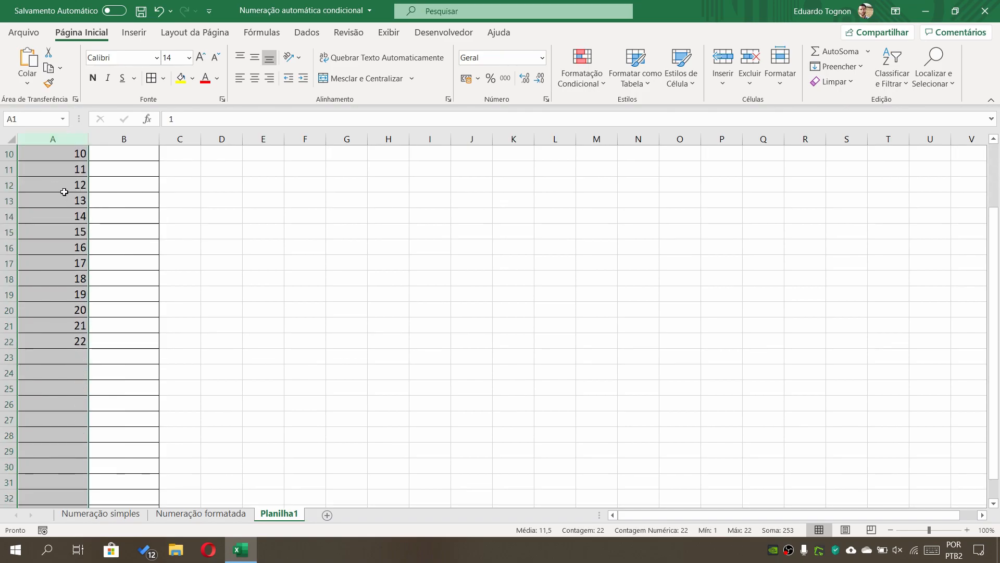
{"action": "scroll", "coordinate": [63, 190], "scroll_direction": "up", "scroll_amount": 10}
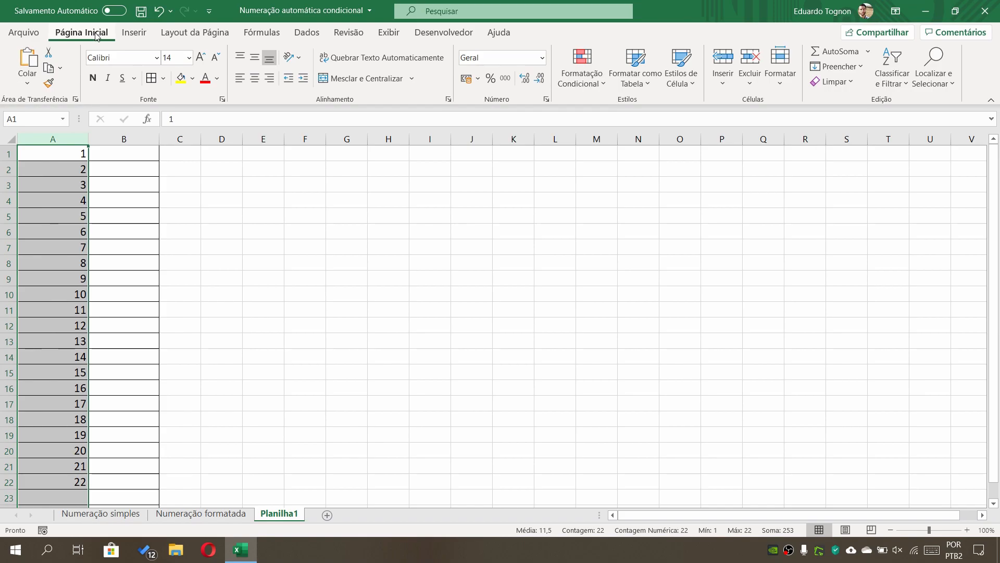
{"action": "left_click", "coordinate": [547, 99]}
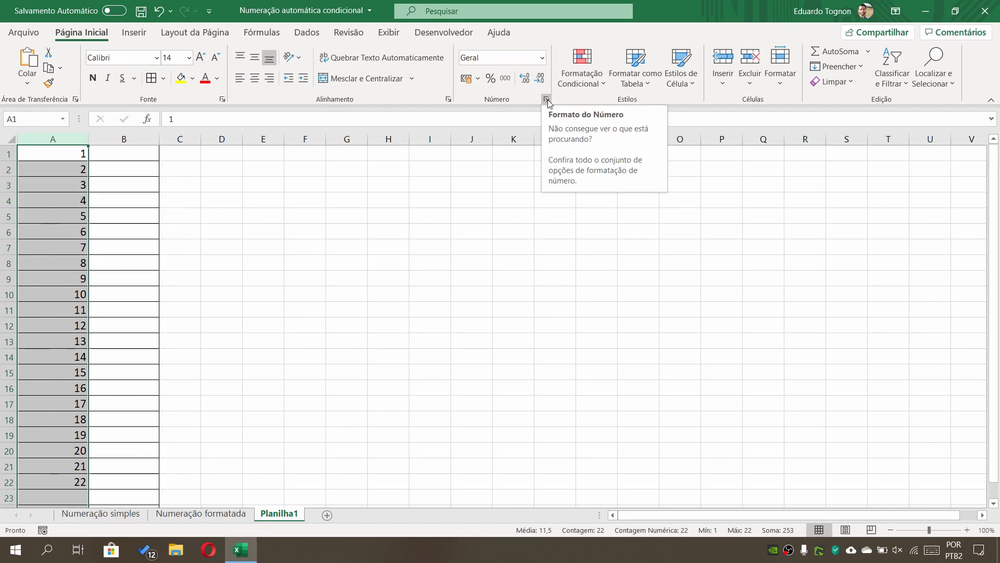
{"action": "left_click", "coordinate": [541, 58]}
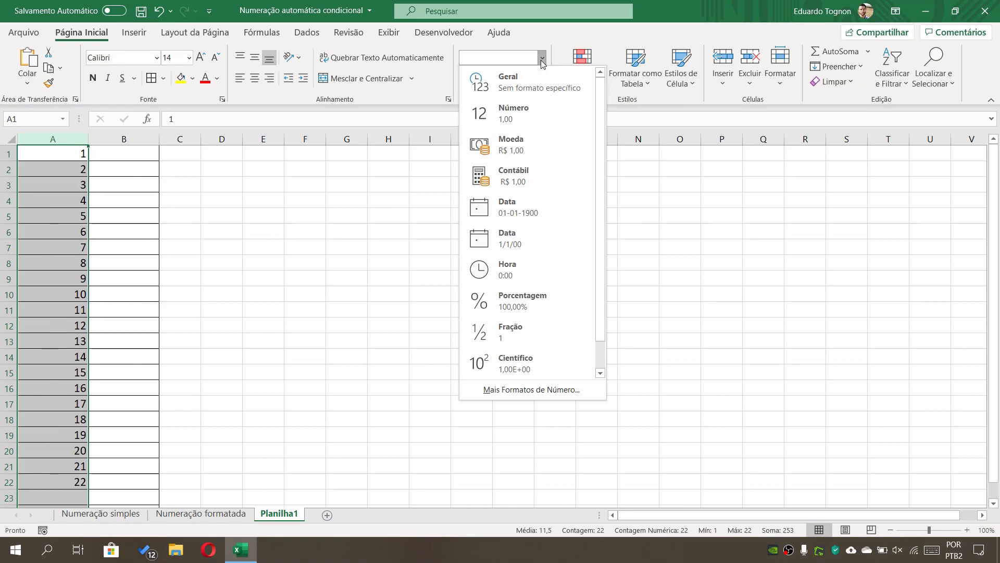
{"action": "left_click", "coordinate": [526, 390]}
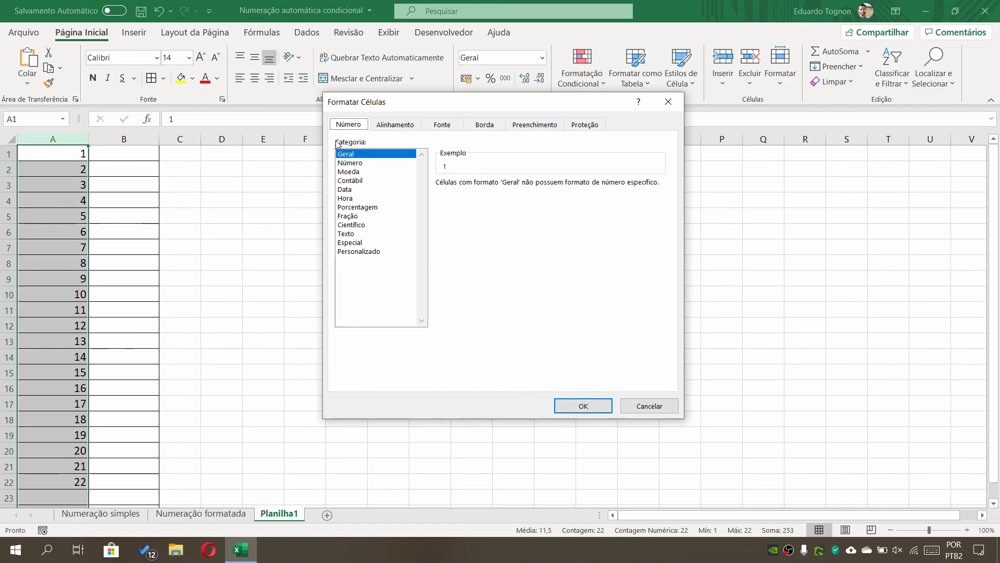
{"action": "left_click", "coordinate": [373, 251]}
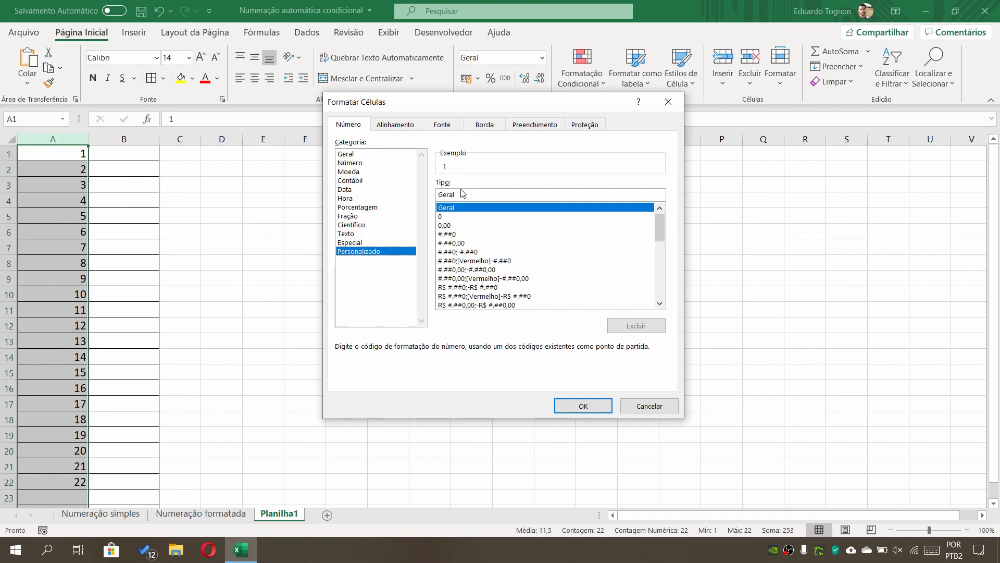
Step: Apply the custom format code 0000 to column A, then check the stored values of cells A1 to A3
{"action": "mouse_move", "coordinate": [661, 224]}
{"action": "left_mouse_down"}
{"action": "mouse_move", "coordinate": [667, 305]}
{"action": "mouse_move", "coordinate": [658, 211]}
{"action": "left_mouse_up"}
{"action": "left_click", "coordinate": [652, 209]}
{"action": "left_click", "coordinate": [467, 194]}
{"action": "key", "text": "BackSpace"}
{"action": "key", "text": "BackSpace"}
{"action": "key", "text": "BackSpace"}
{"action": "key", "text": "BackSpace"}
{"action": "key", "text": "BackSpace"}
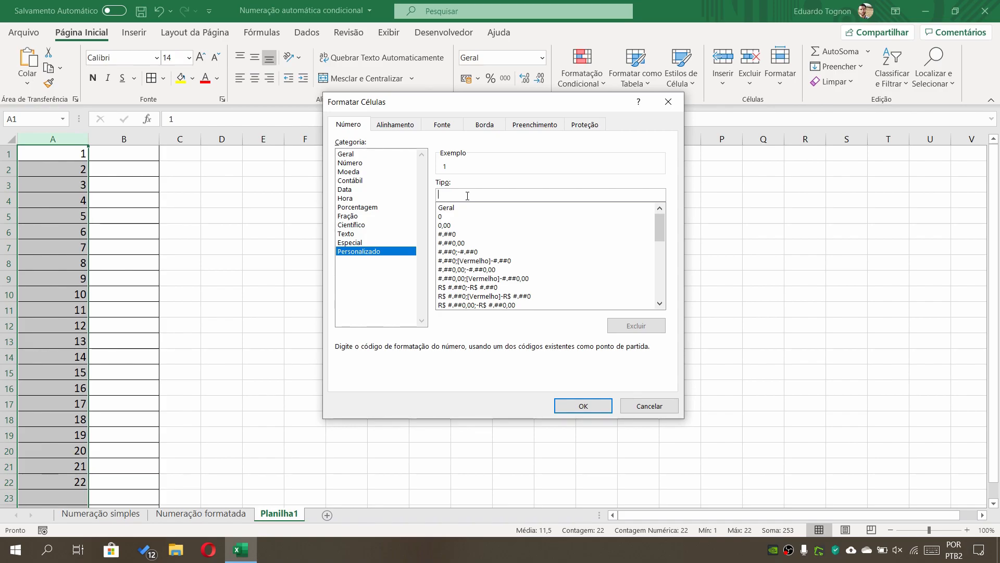
{"action": "type", "text": "0000"}
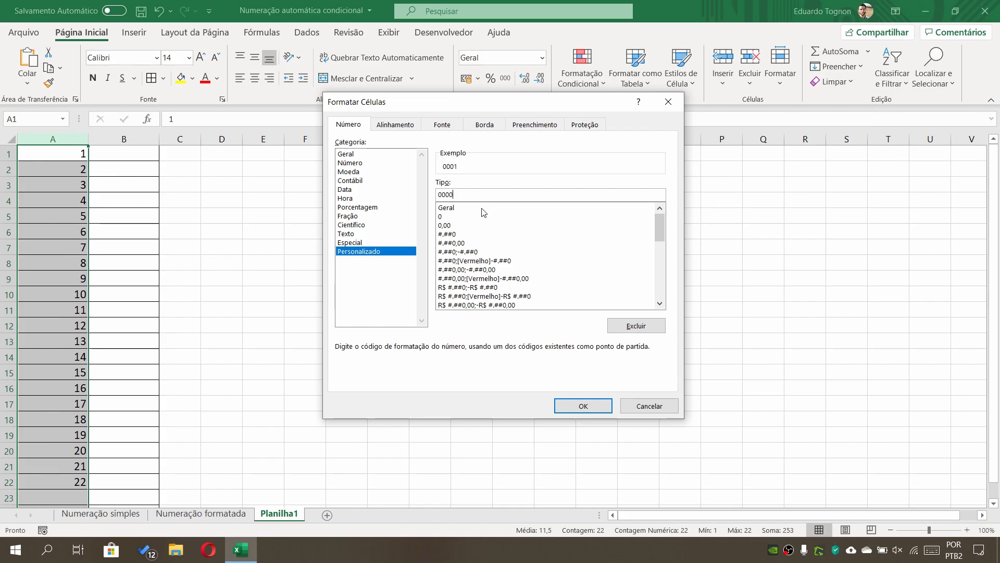
{"action": "left_click", "coordinate": [575, 410]}
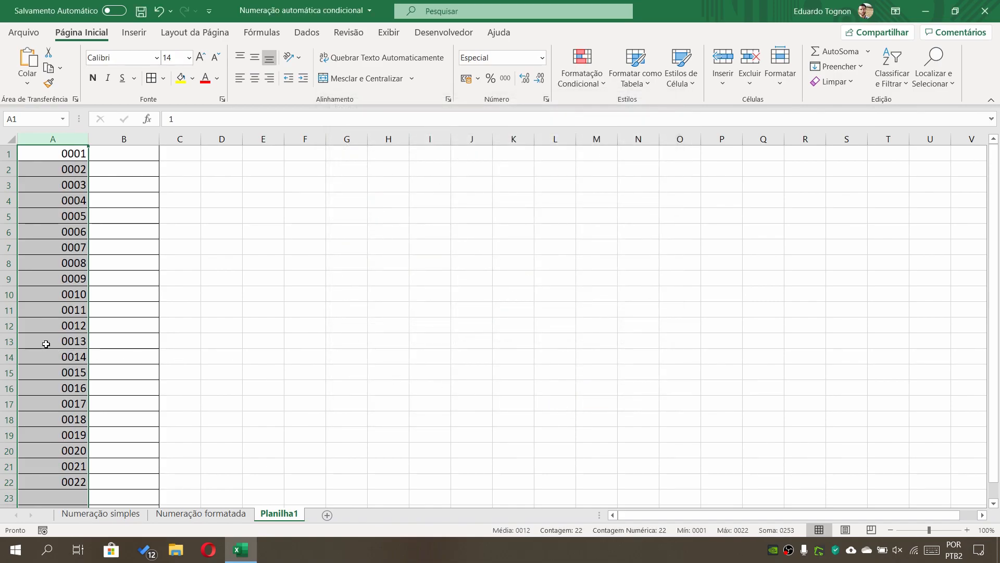
{"action": "left_click", "coordinate": [76, 156]}
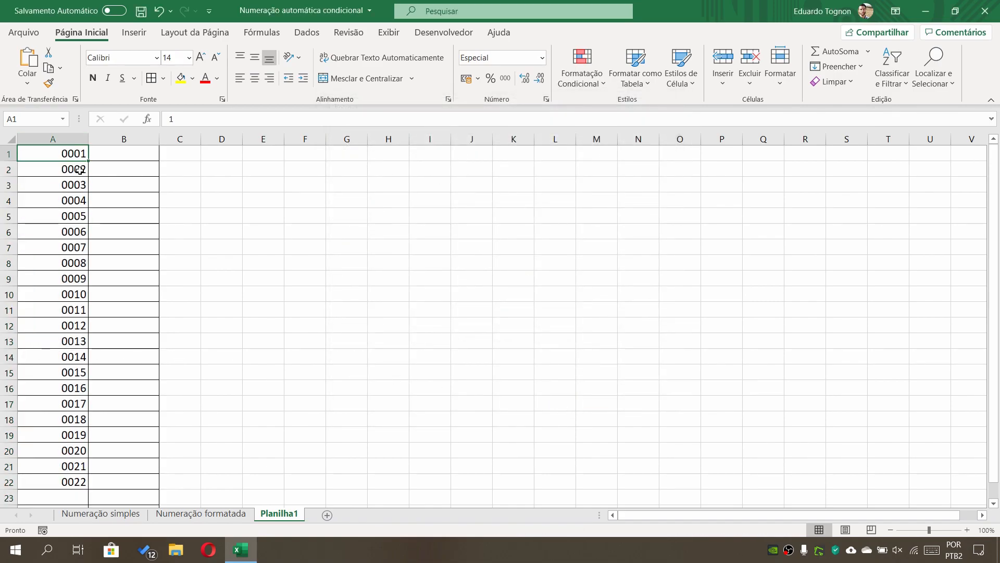
{"action": "left_click", "coordinate": [77, 172]}
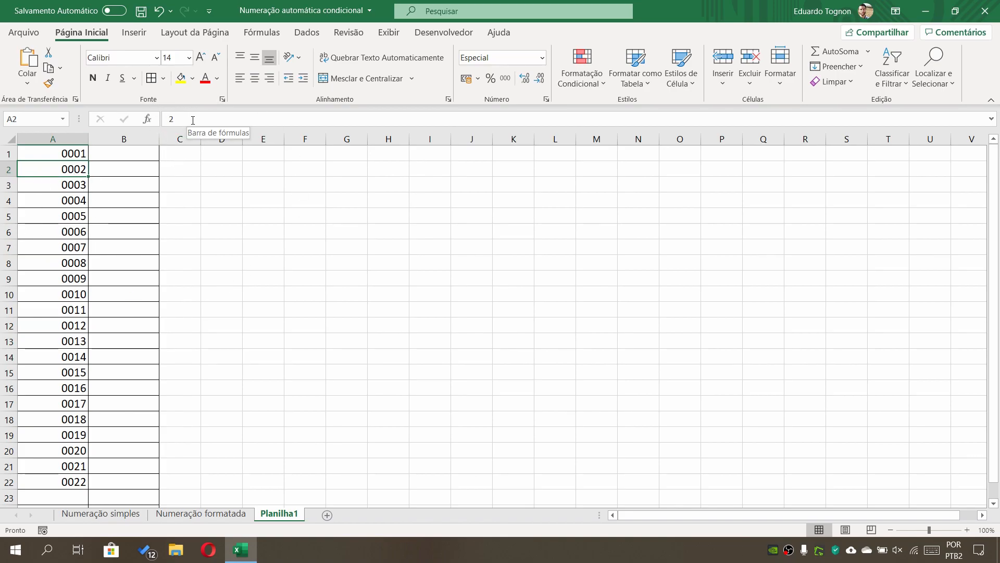
{"action": "key", "text": "Down"}
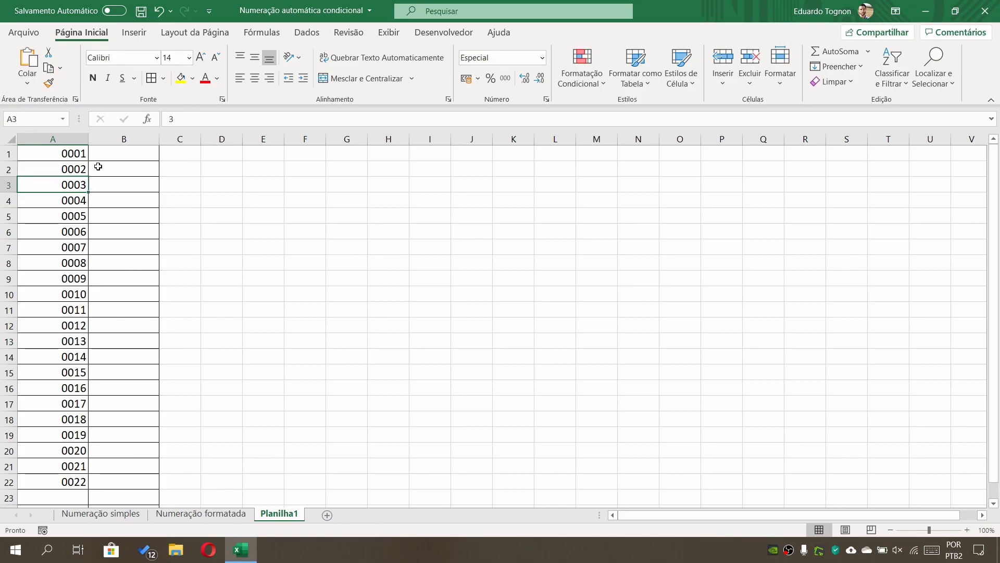
Step: Clear the sequence numbers from cells A1:A22, keeping the cell formatting
{"action": "left_click_drag", "start_coordinate": [57, 152], "coordinate": [67, 483]}
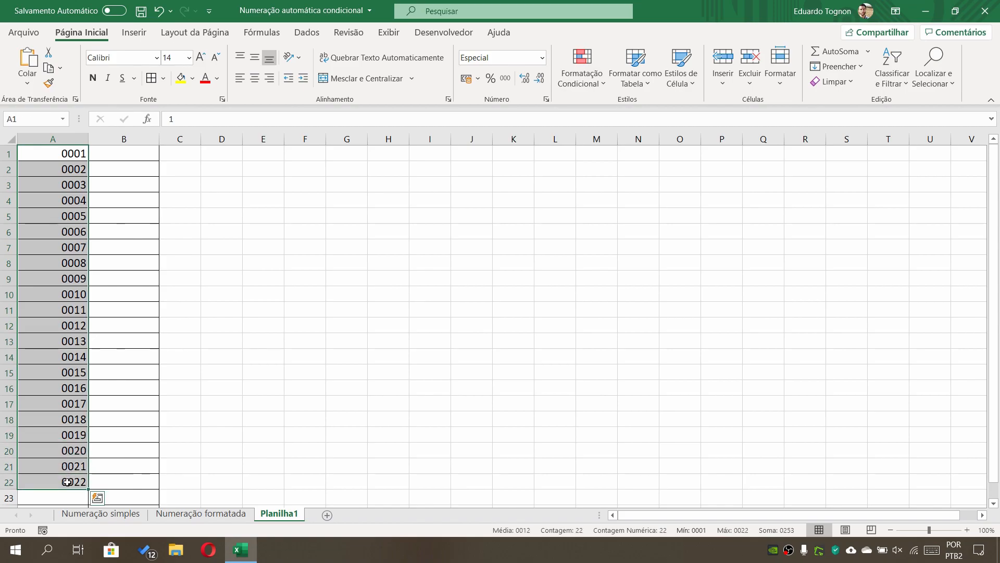
{"action": "key", "text": "Delete"}
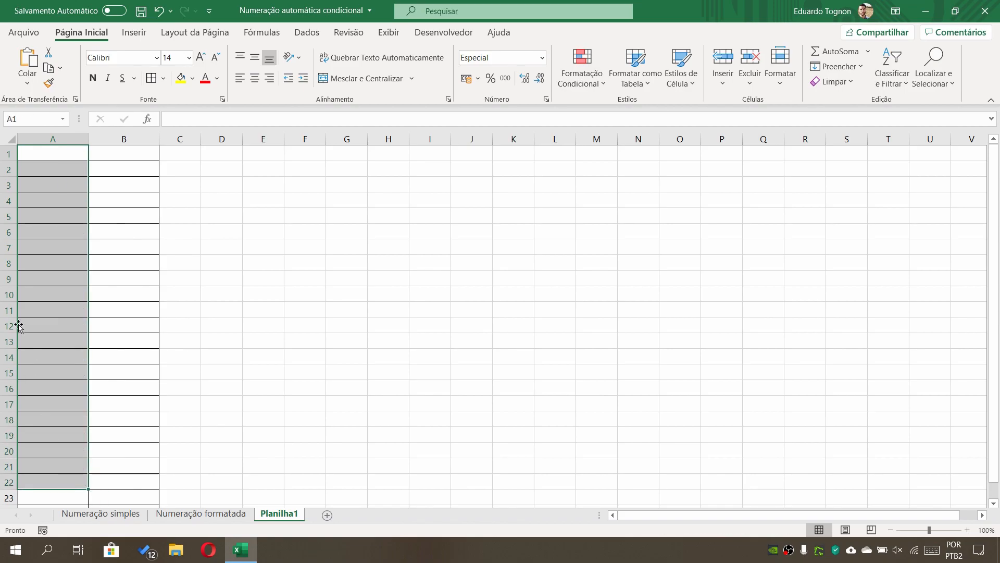
{"action": "left_click", "coordinate": [59, 154]}
{"action": "left_click", "coordinate": [125, 152]}
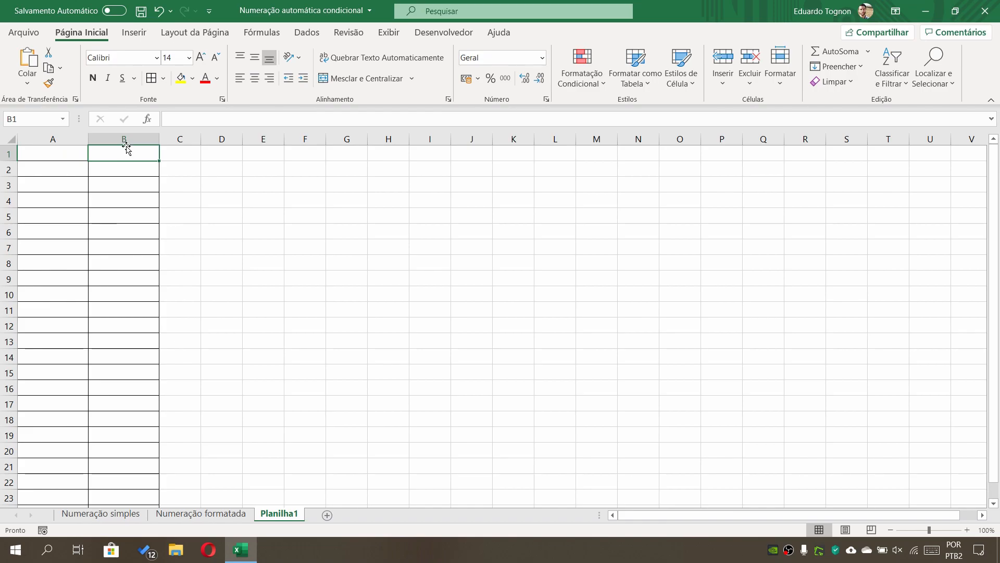
{"action": "left_click", "coordinate": [51, 137]}
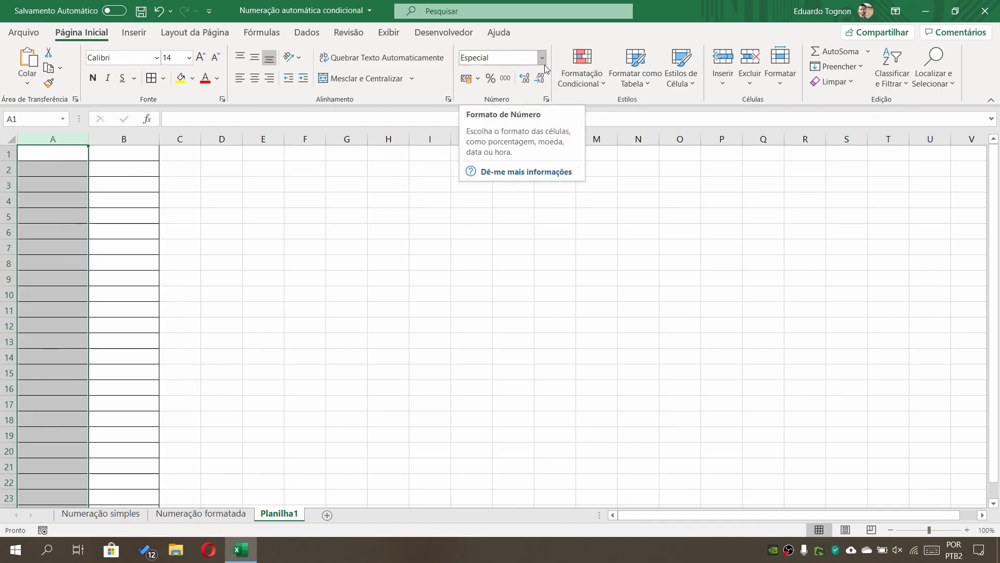
{"action": "left_click", "coordinate": [50, 156]}
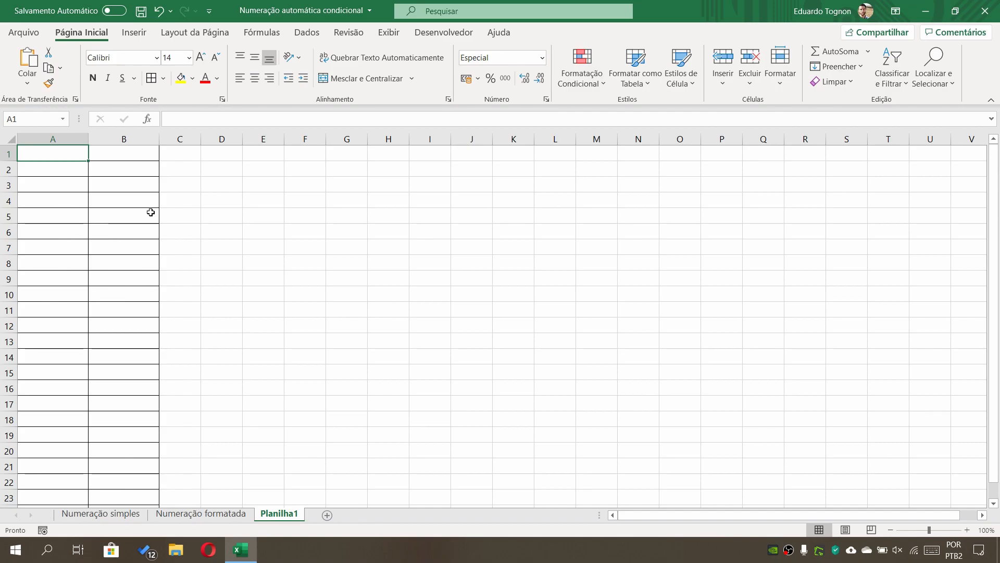
{"action": "left_click", "coordinate": [115, 157]}
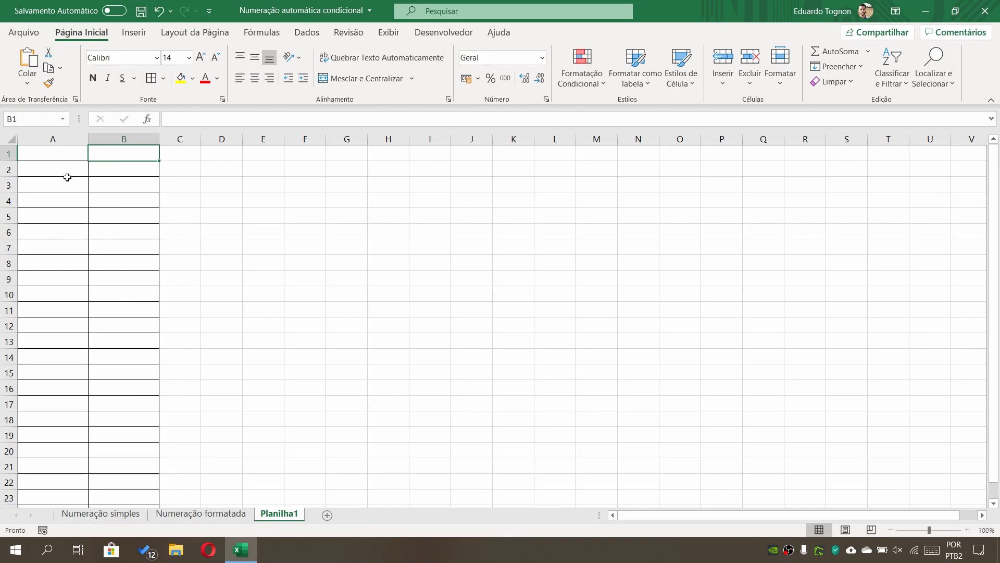
{"action": "left_click", "coordinate": [65, 157]}
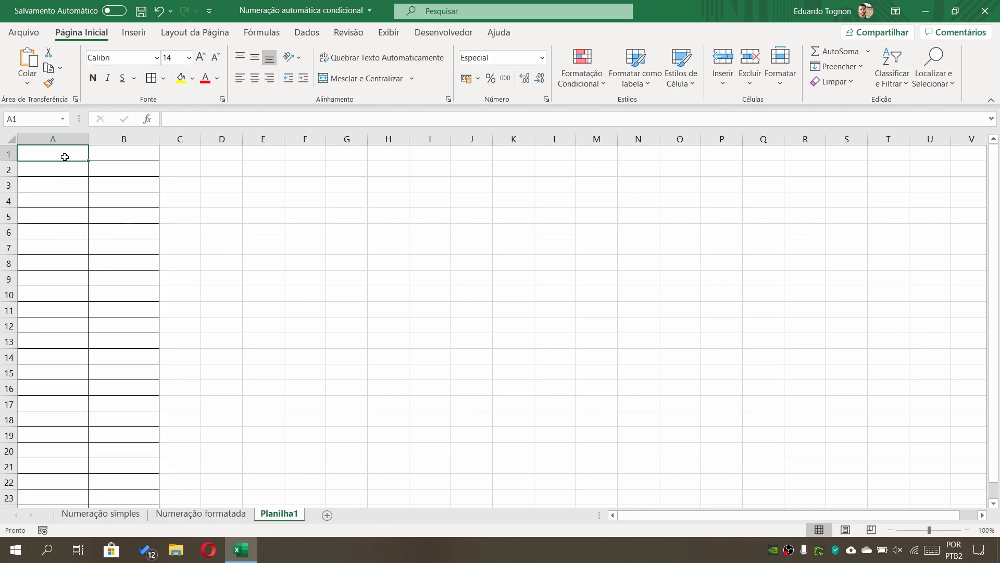
{"action": "left_click", "coordinate": [109, 152]}
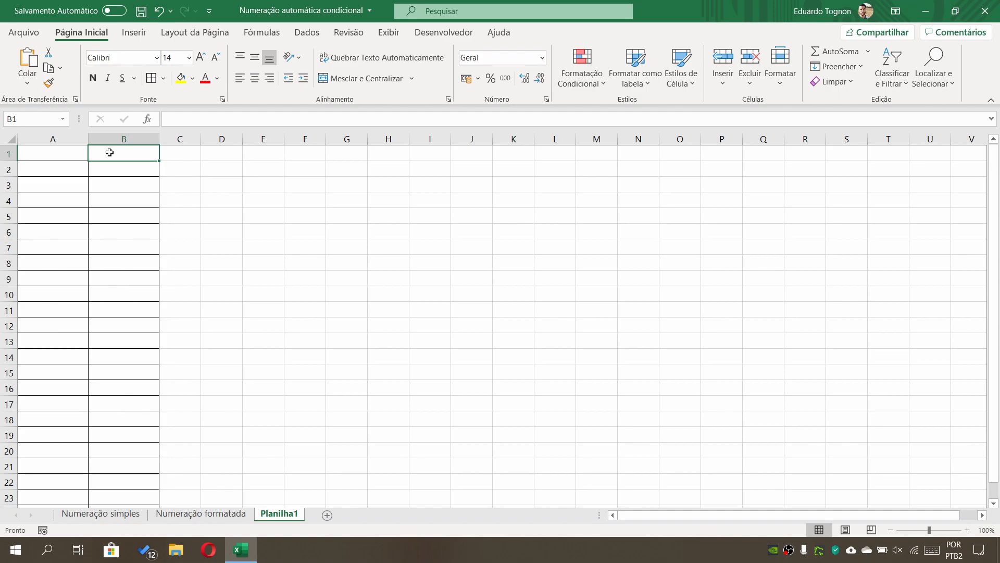
{"action": "left_click", "coordinate": [43, 150]}
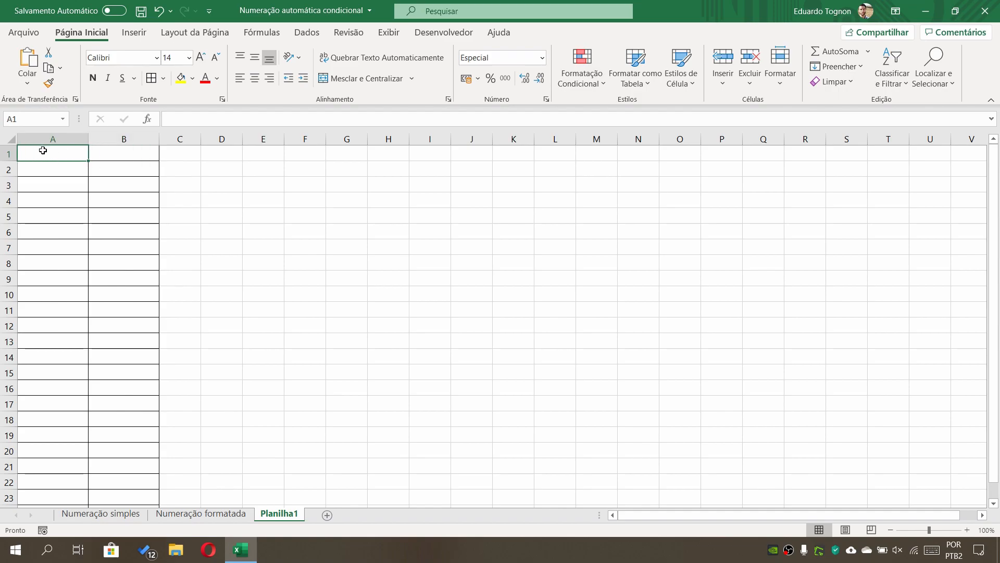
{"action": "left_click", "coordinate": [123, 155]}
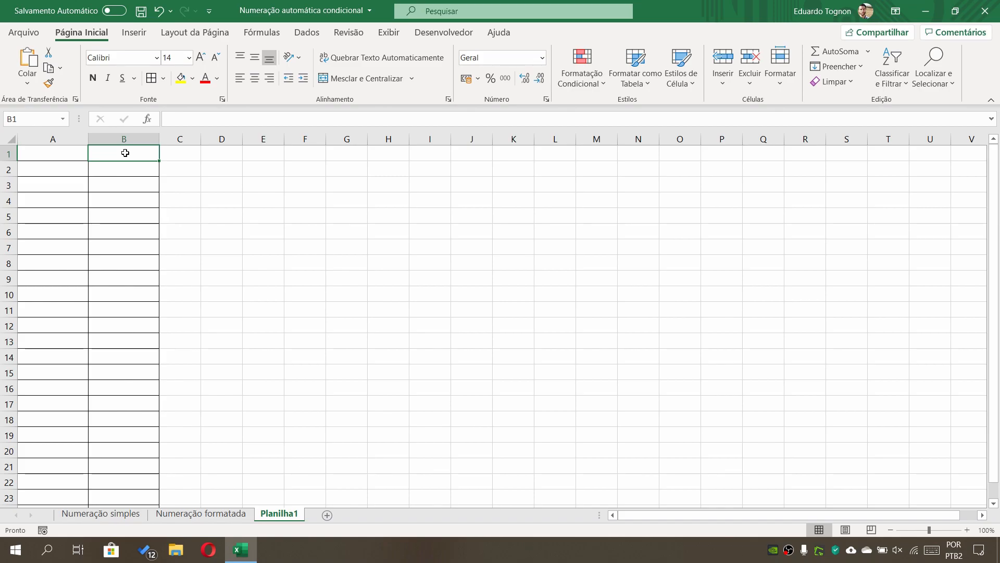
Step: Begin a SE formula in cell A1 with the logical test B1=""
{"action": "left_click", "coordinate": [58, 157]}
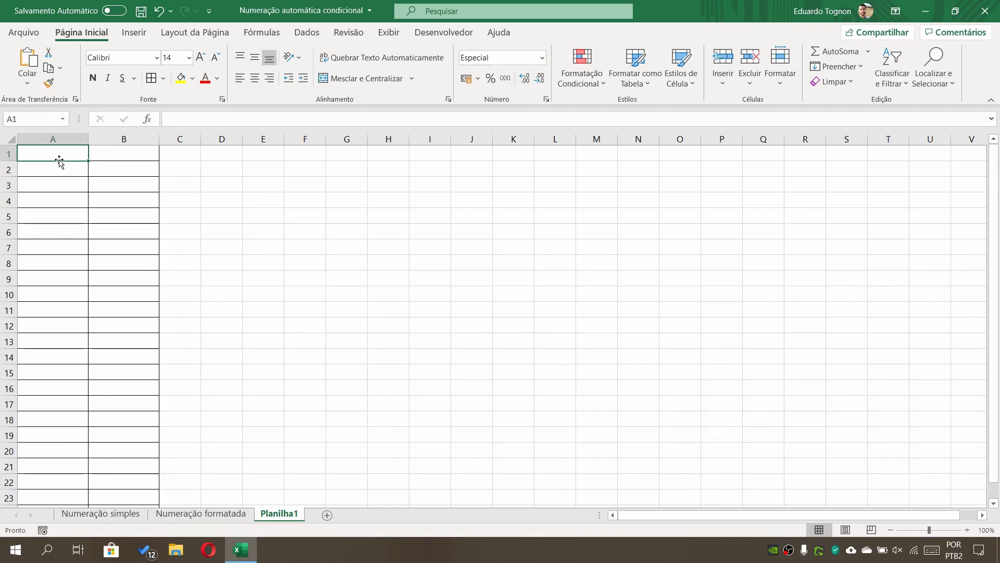
{"action": "left_click", "coordinate": [967, 531]}
{"action": "left_click", "coordinate": [968, 531]}
{"action": "left_click", "coordinate": [968, 531]}
{"action": "left_click", "coordinate": [967, 531]}
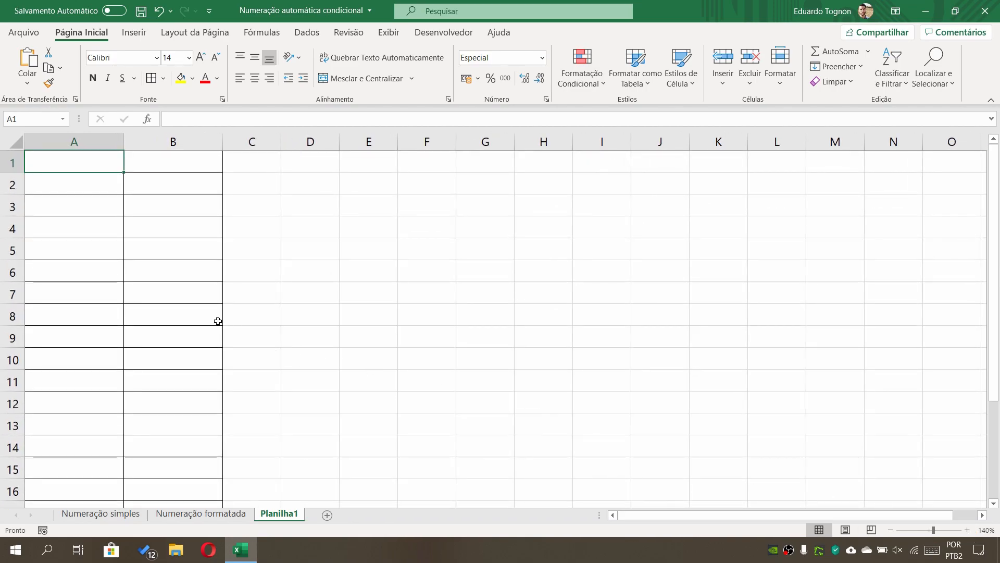
{"action": "type", "text": "=se"}
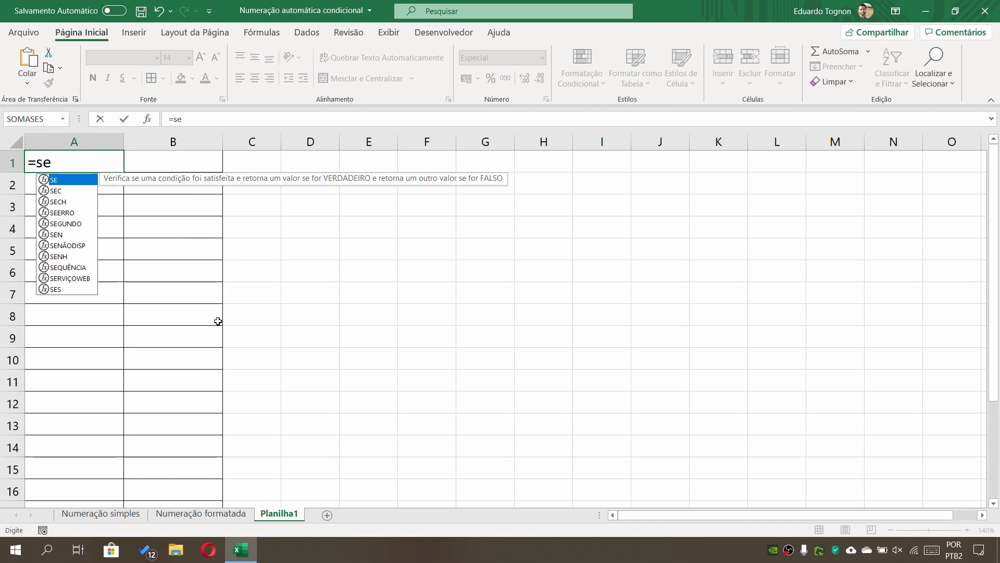
{"action": "type", "text": "("}
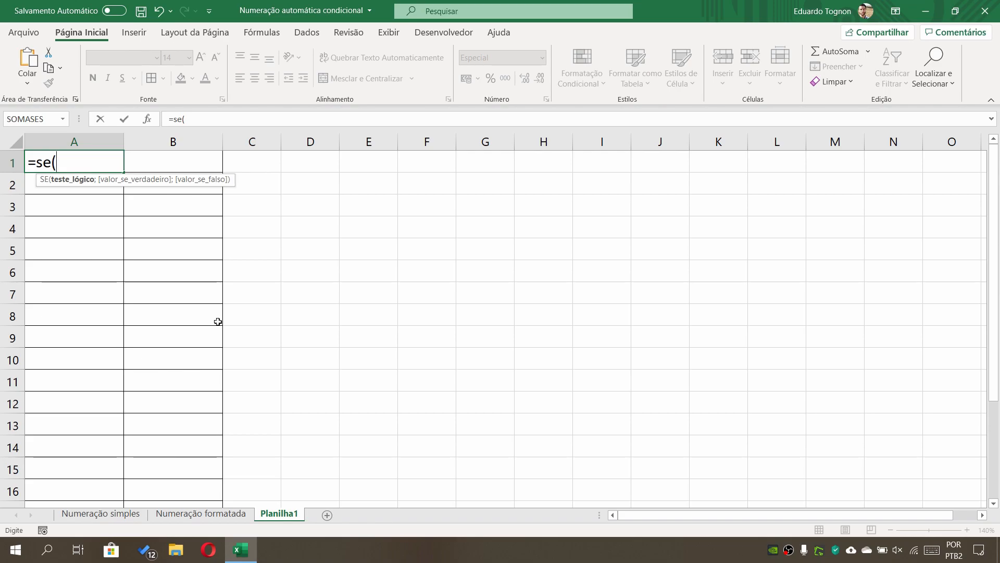
{"action": "left_click", "coordinate": [193, 159]}
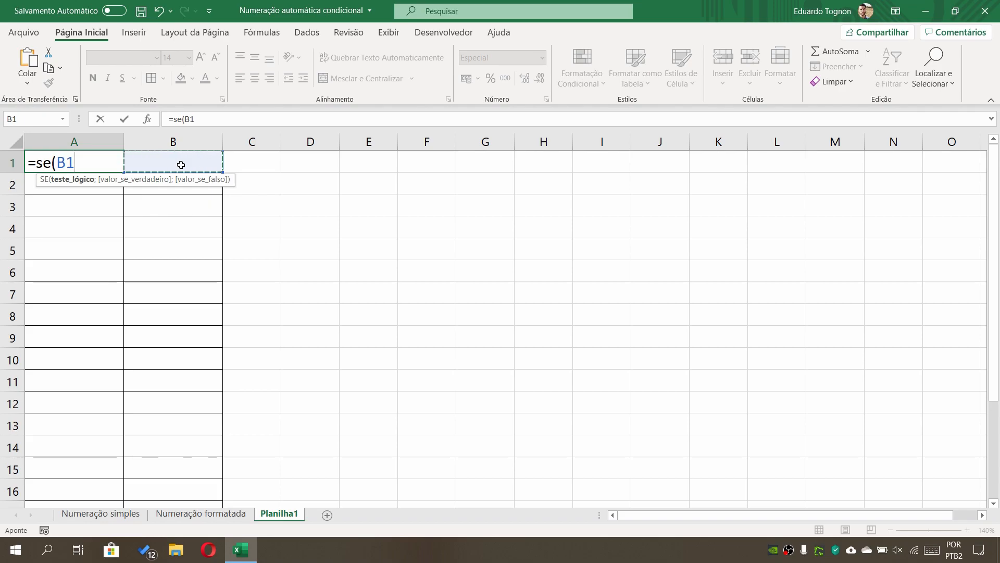
{"action": "type", "text": "=\"\""}
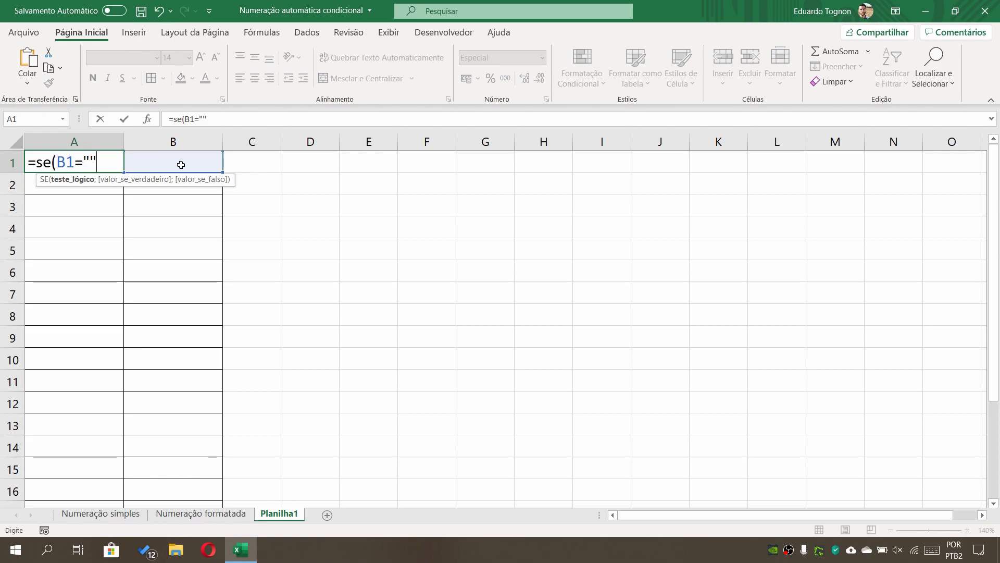
Step: Complete the SE formula in A1 with "" as the true value and 1 as the false value, and enter it
{"action": "type", "text": ";"}
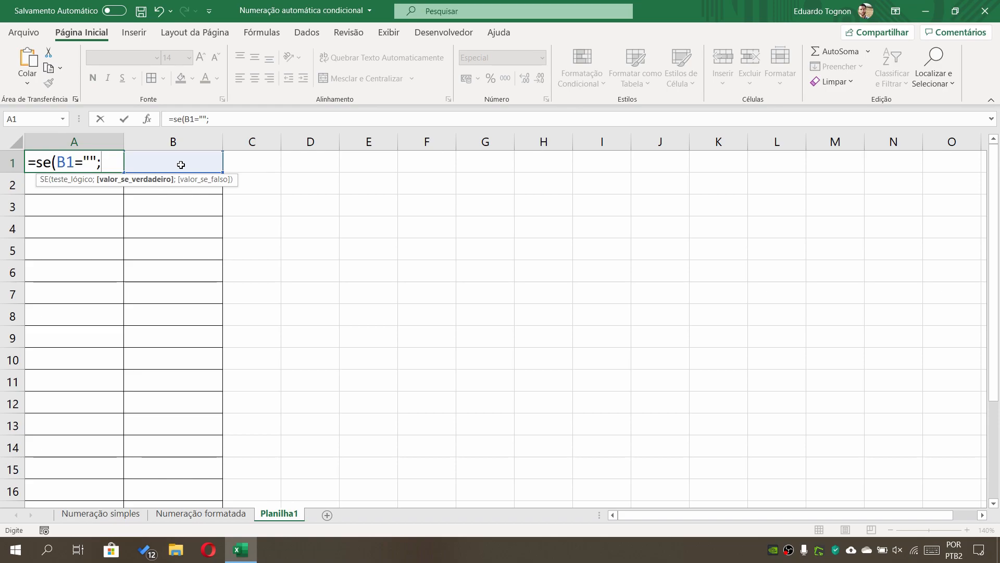
{"action": "type", "text": "\"\""}
{"action": "type", "text": ";"}
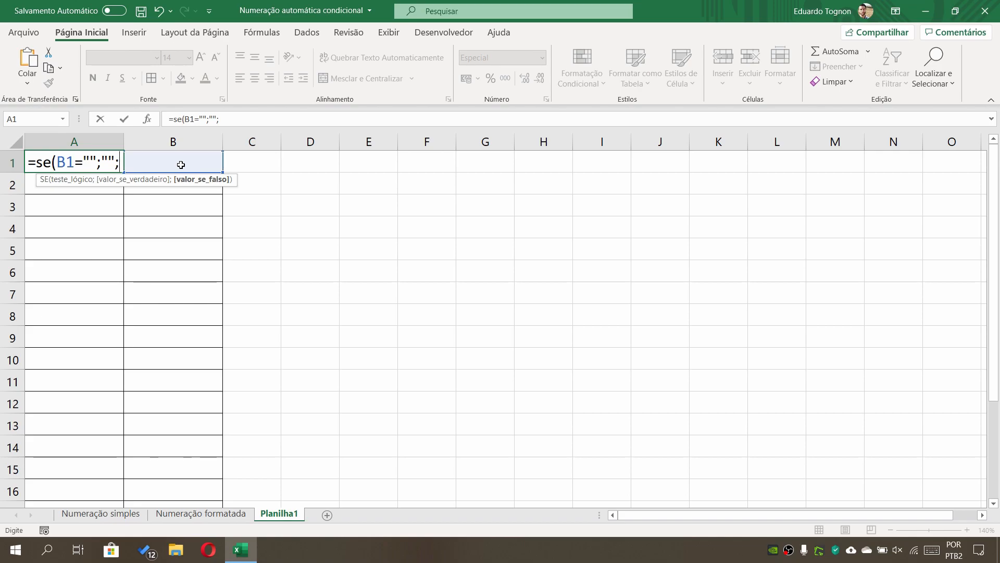
{"action": "type", "text": "1"}
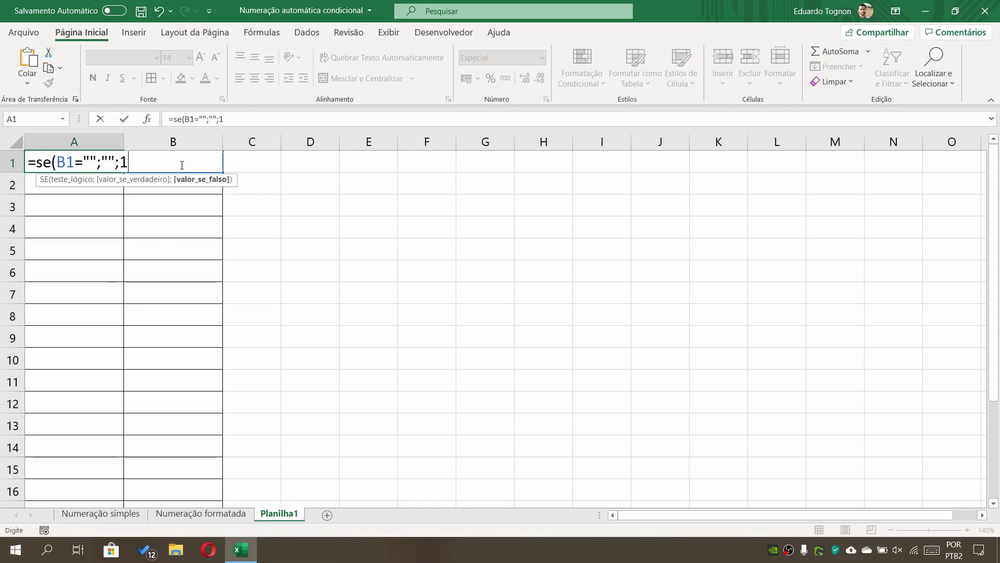
{"action": "type", "text": ")"}
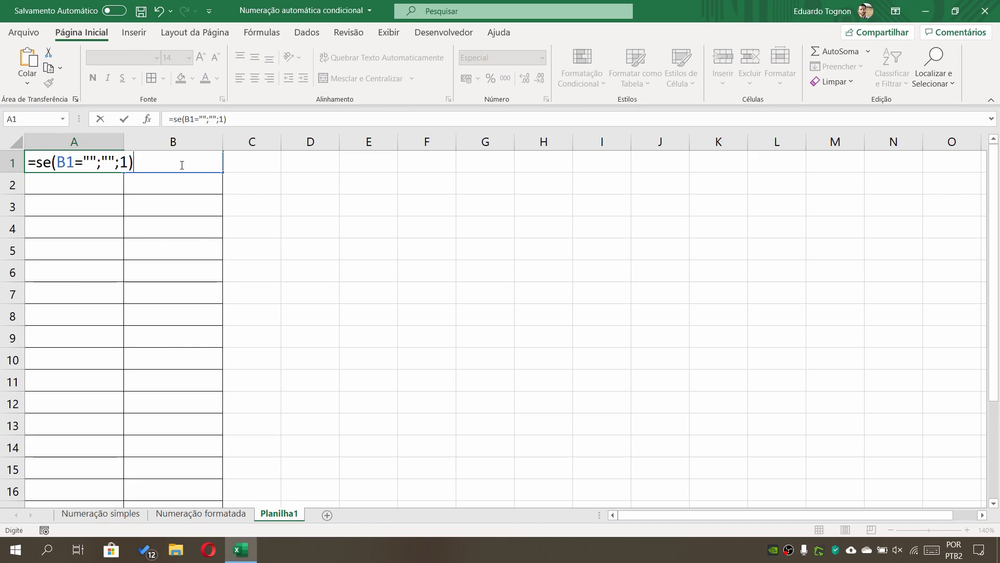
{"action": "key", "text": "Return"}
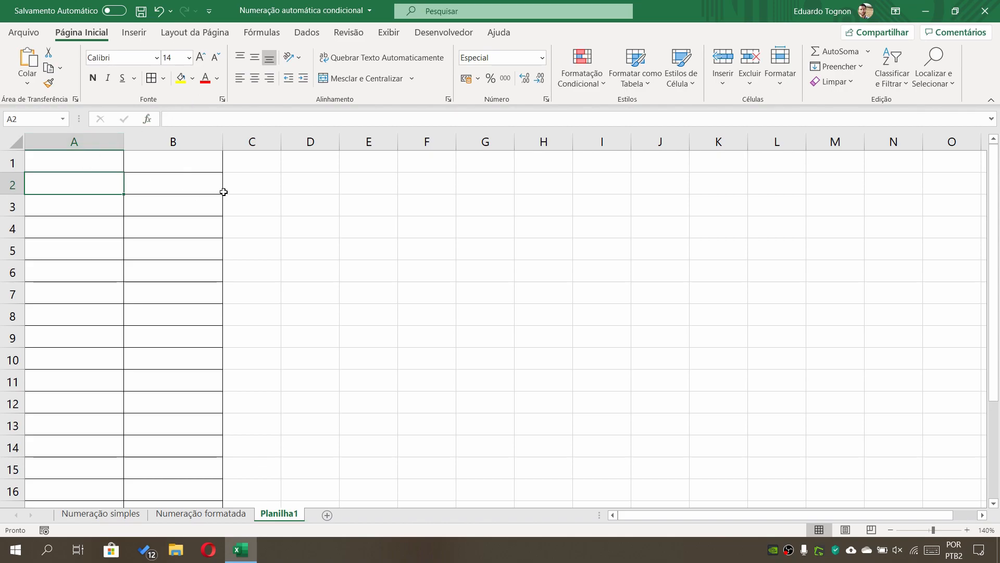
Step: Enter a person's first name in cell B1 to test the conditional numbering
{"action": "left_click", "coordinate": [198, 164]}
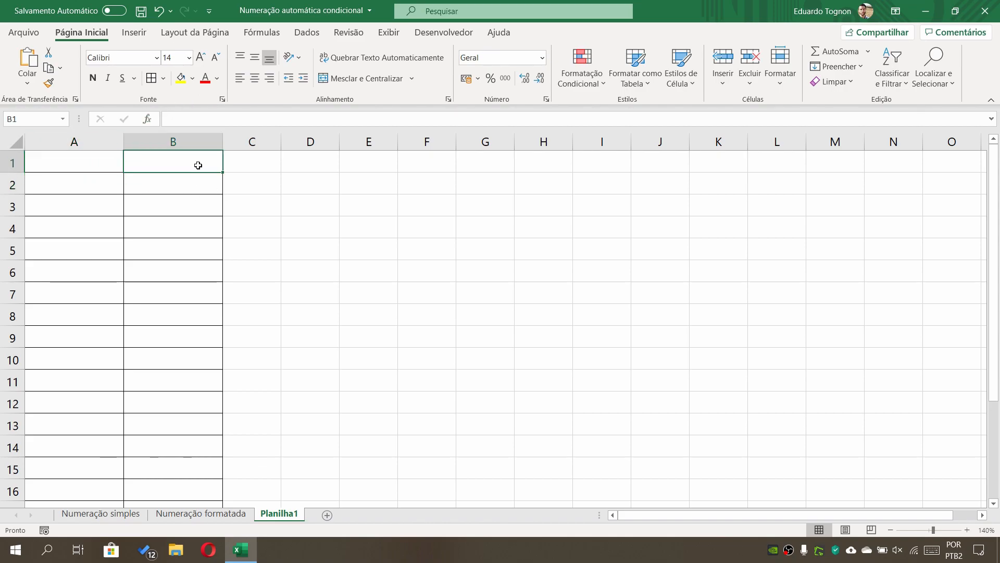
{"action": "type", "text": "Maria"}
{"action": "key", "text": "Return"}
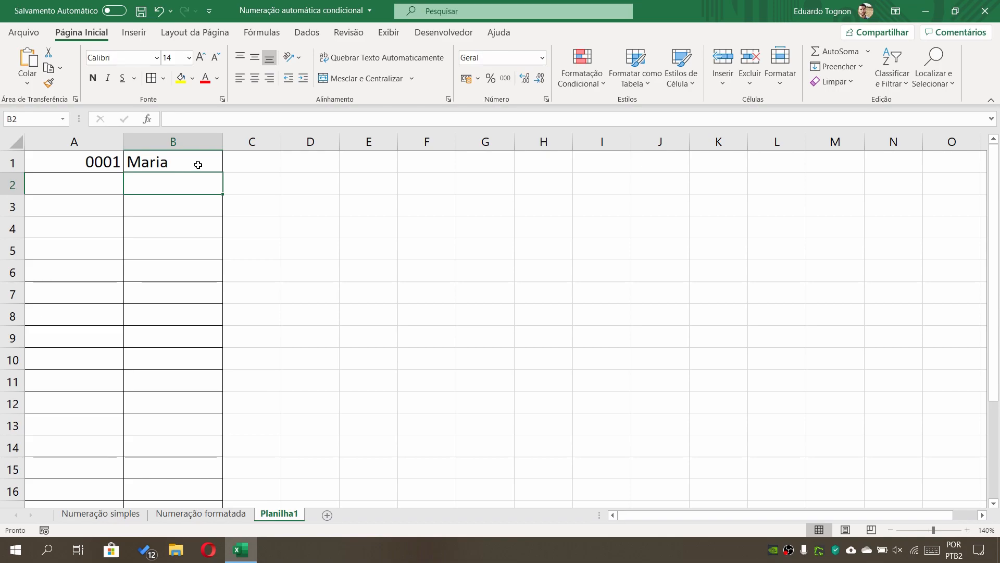
Step: Centre the contents of column A horizontally from cell A1 downward
{"action": "left_click", "coordinate": [107, 165]}
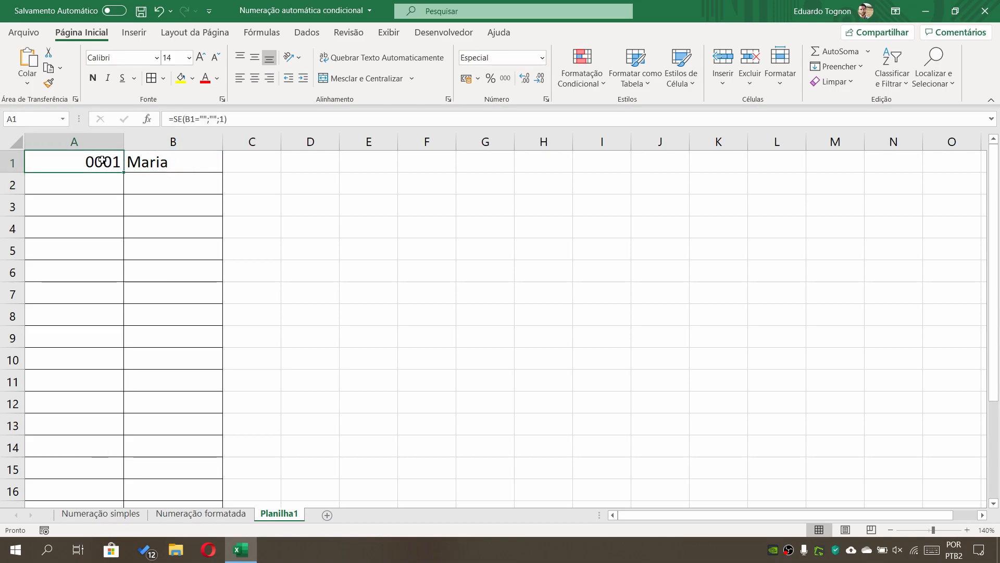
{"action": "key", "text": "ctrl+shift+Down"}
{"action": "left_click", "coordinate": [255, 78]}
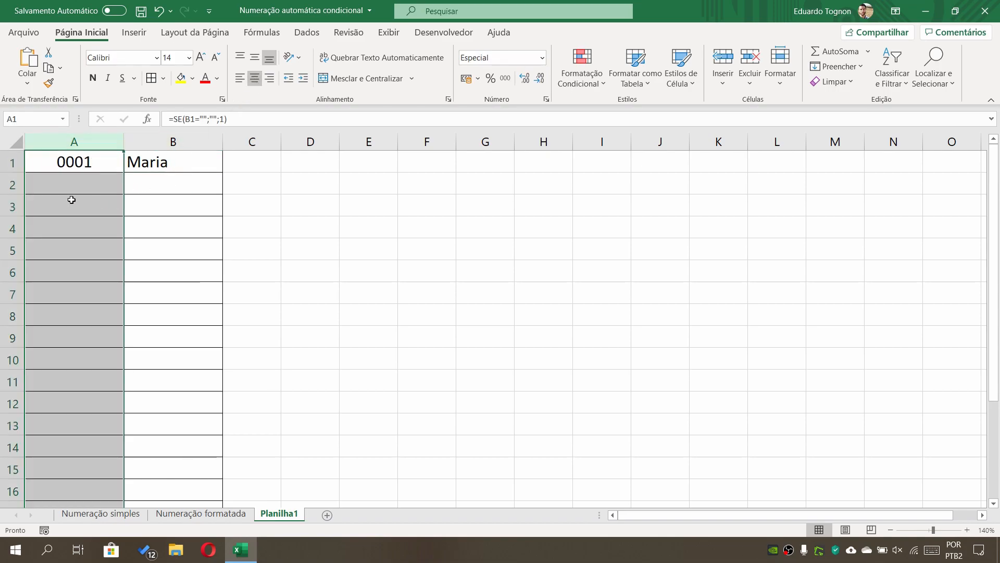
{"action": "left_click", "coordinate": [75, 200]}
{"action": "left_click", "coordinate": [91, 162]}
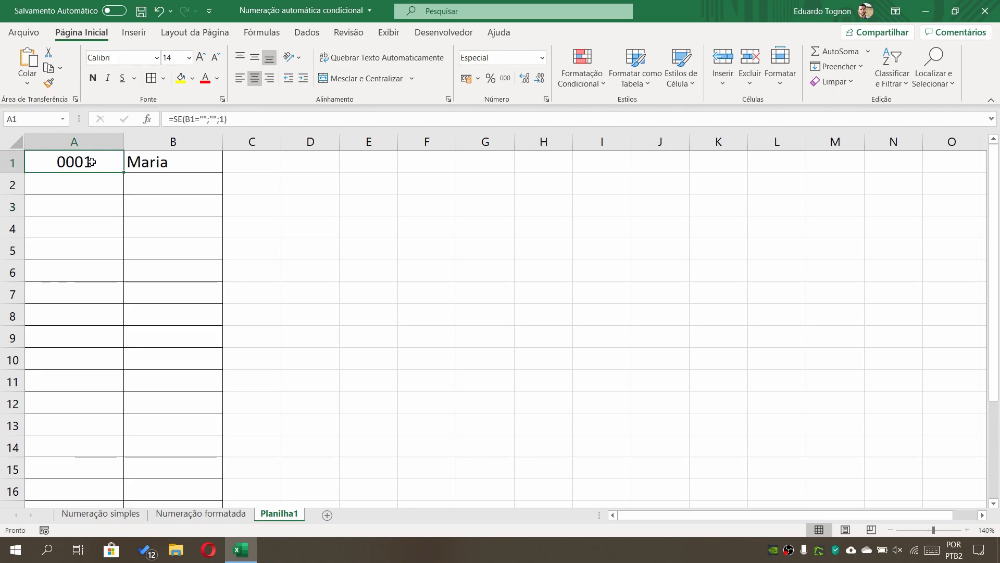
{"action": "left_click", "coordinate": [84, 181]}
{"action": "left_click", "coordinate": [98, 162]}
{"action": "left_click", "coordinate": [76, 184]}
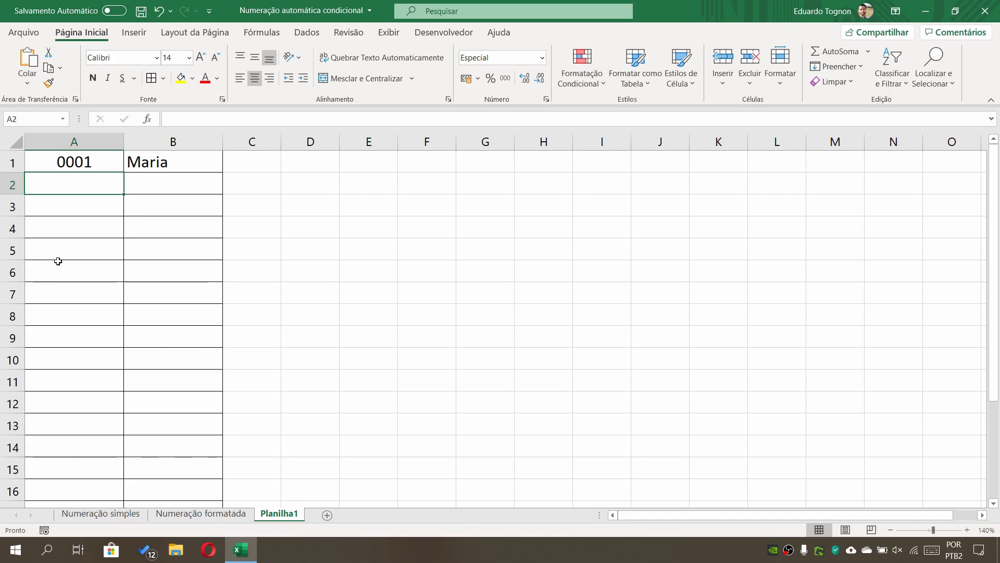
{"action": "type", "text": "="}
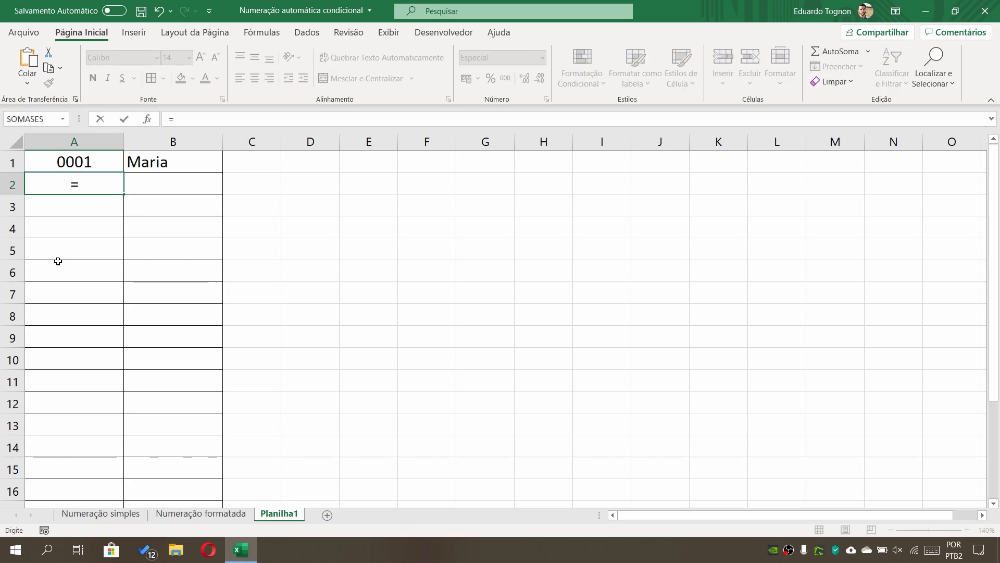
{"action": "left_click", "coordinate": [174, 183]}
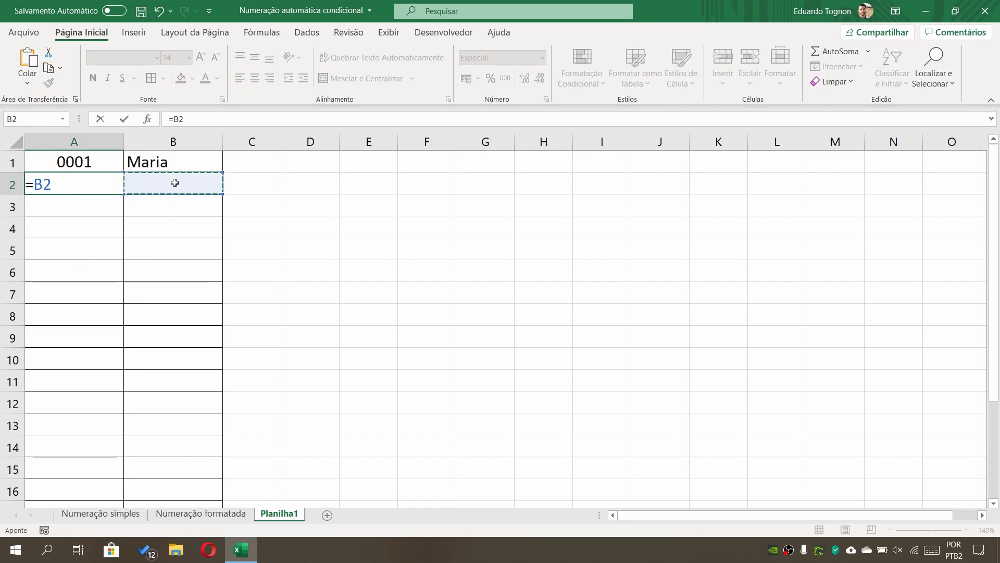
{"action": "type", "text": "="}
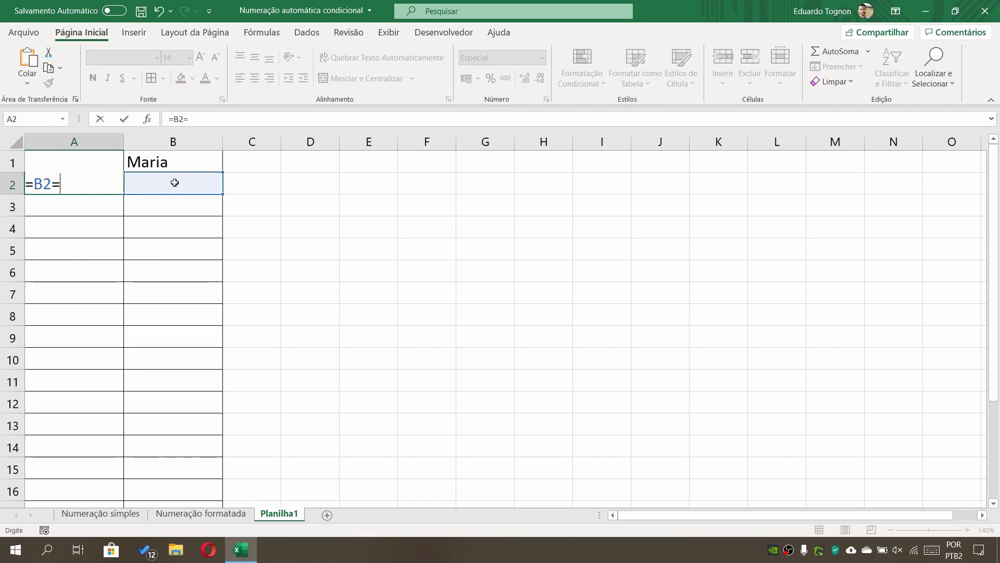
{"action": "type", "text": "\"\""}
{"action": "key", "text": "BackSpace"}
{"action": "key", "text": "BackSpace"}
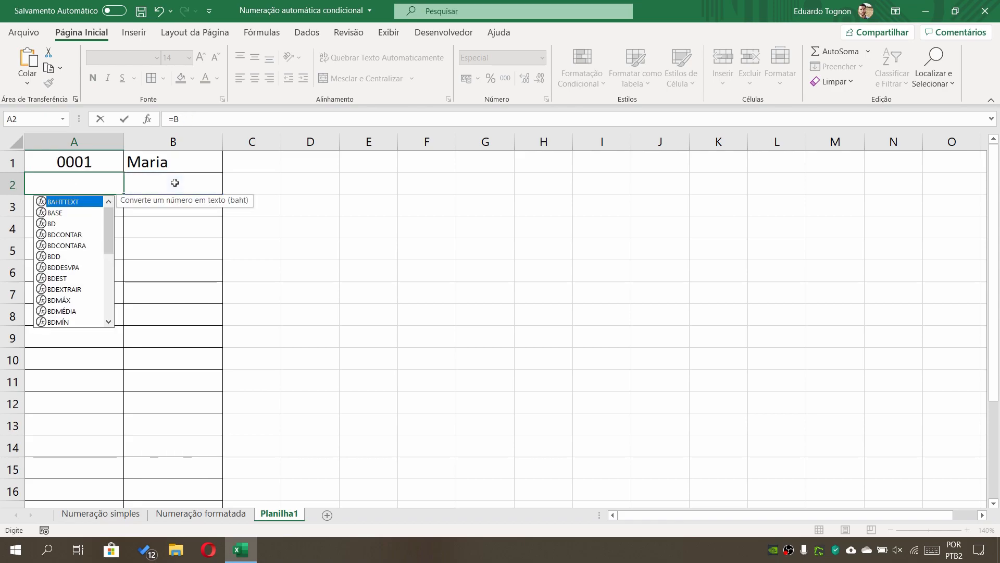
{"action": "key", "text": "BackSpace"}
{"action": "key", "text": "BackSpace"}
Step: Enter the formula =SE(B2="";"";A1+1) in cell A2
{"action": "type", "text": "=se("}
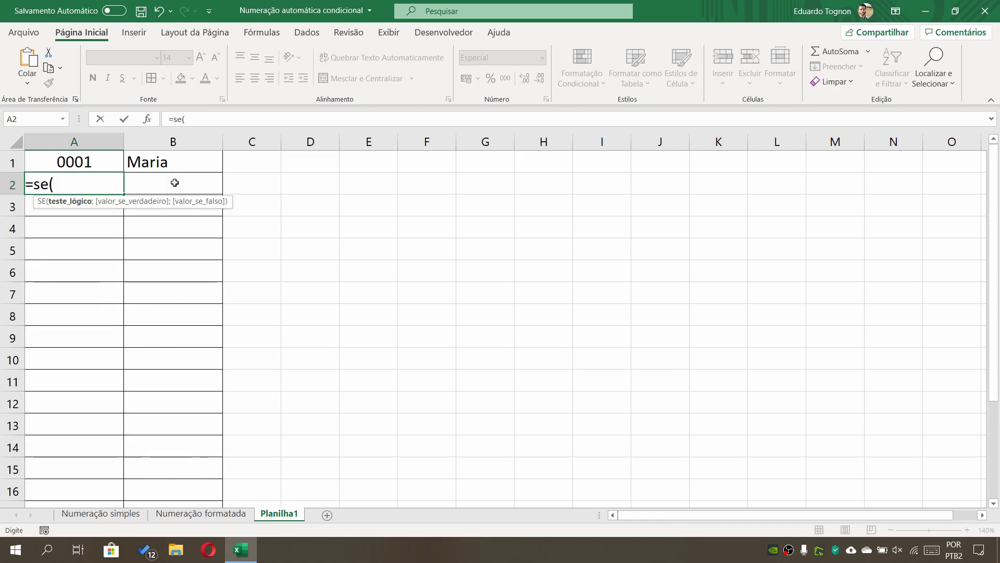
{"action": "left_click", "coordinate": [175, 182]}
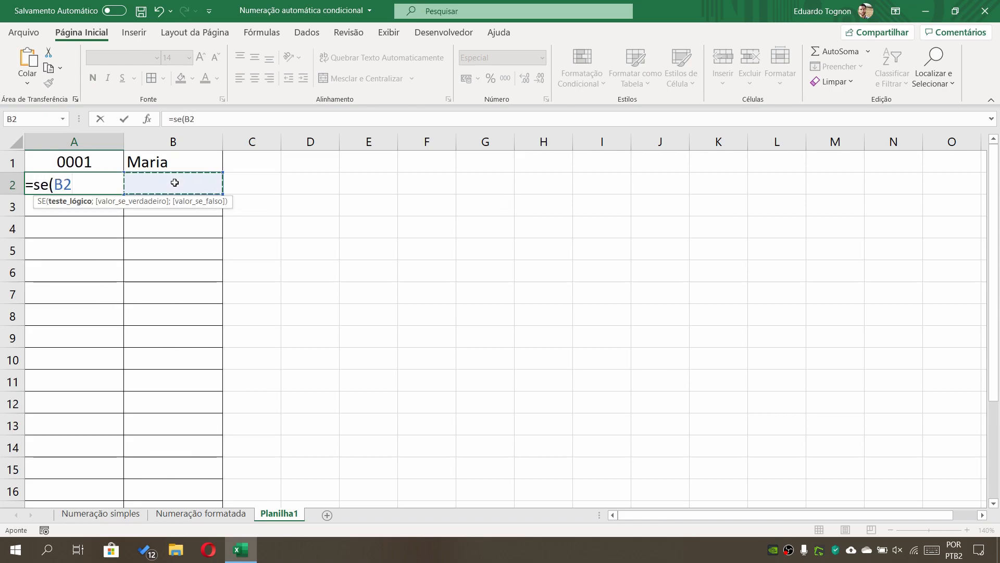
{"action": "type", "text": "=\"\""}
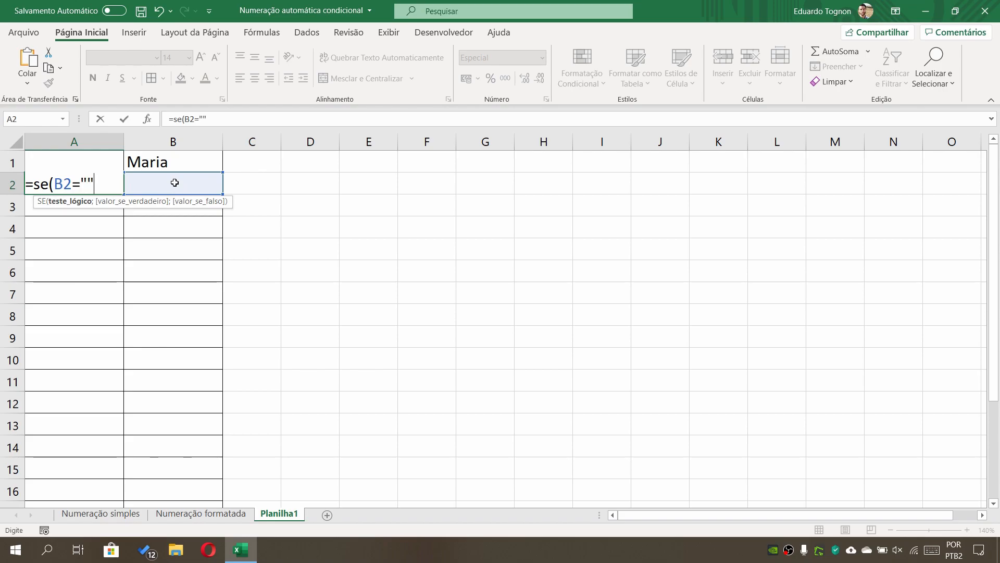
{"action": "type", "text": ";"}
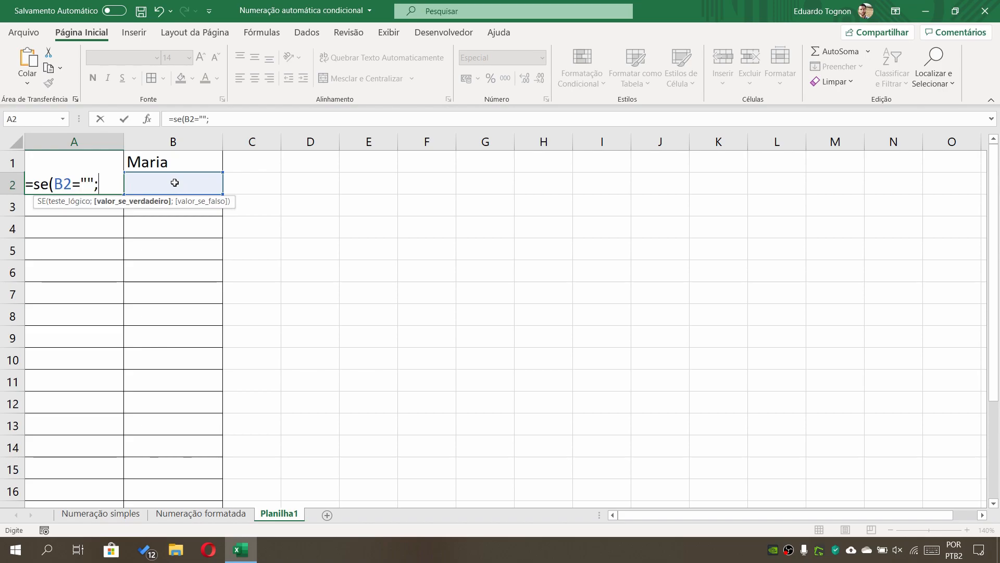
{"action": "type", "text": "\"\";"}
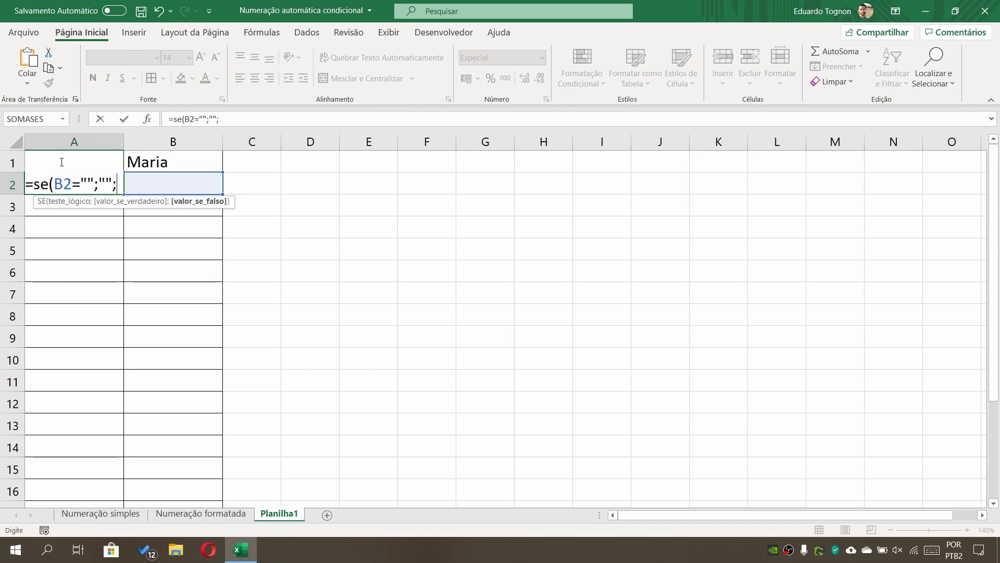
{"action": "type", "text": "A"}
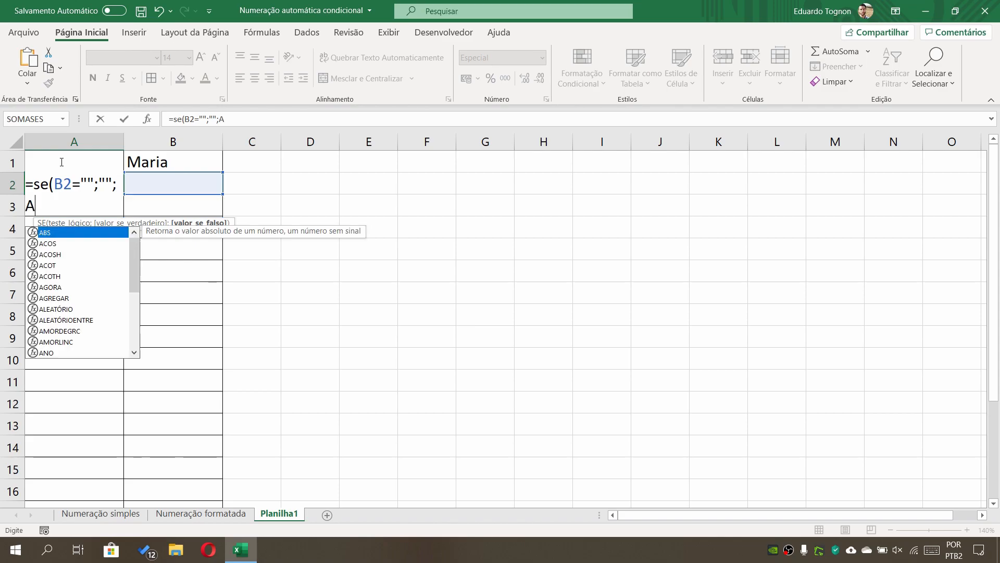
{"action": "type", "text": "1"}
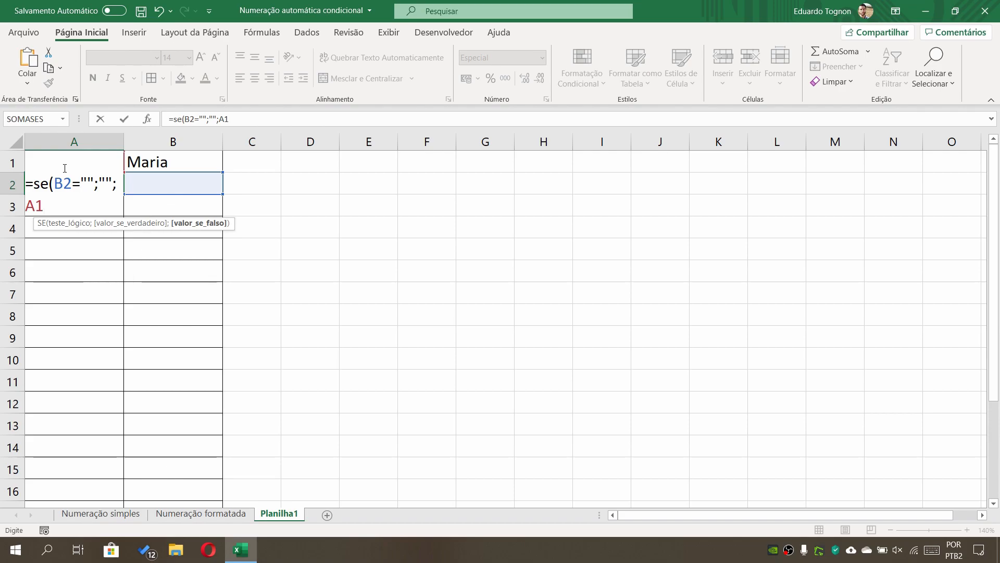
{"action": "type", "text": "+"}
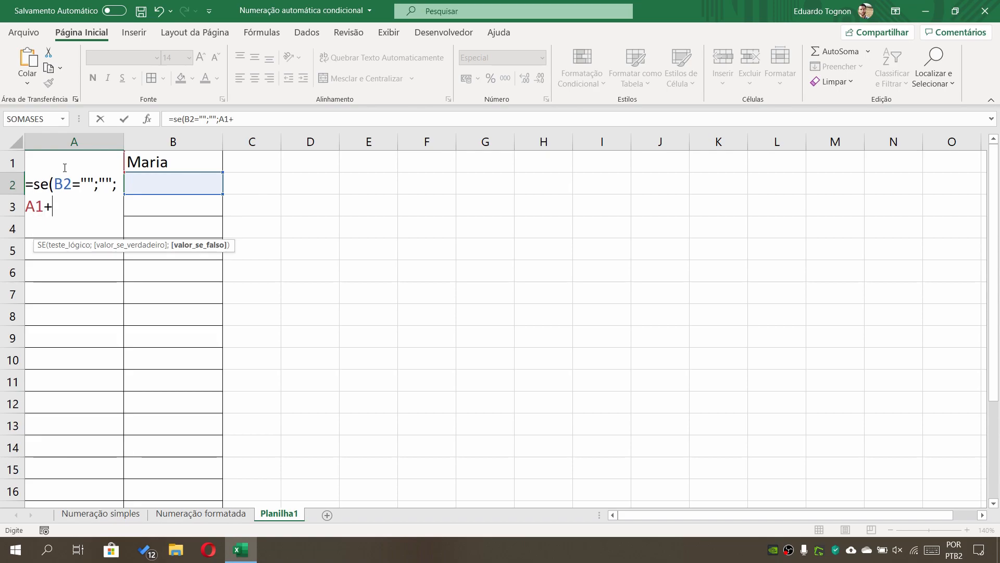
{"action": "type", "text": "1"}
{"action": "key", "text": "Return"}
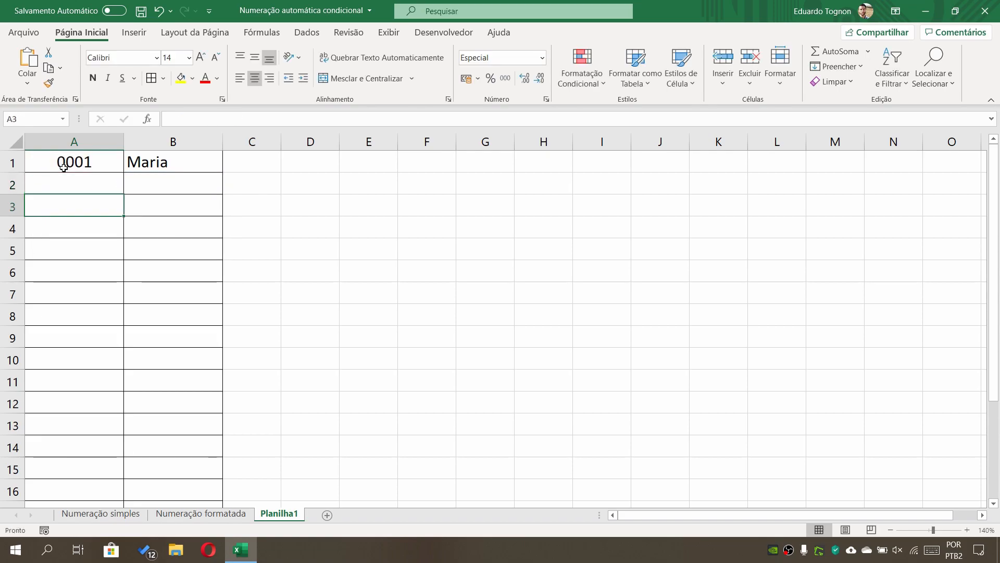
Step: Enter a second first name in cell B2 and check the formula in A2
{"action": "left_click", "coordinate": [148, 185]}
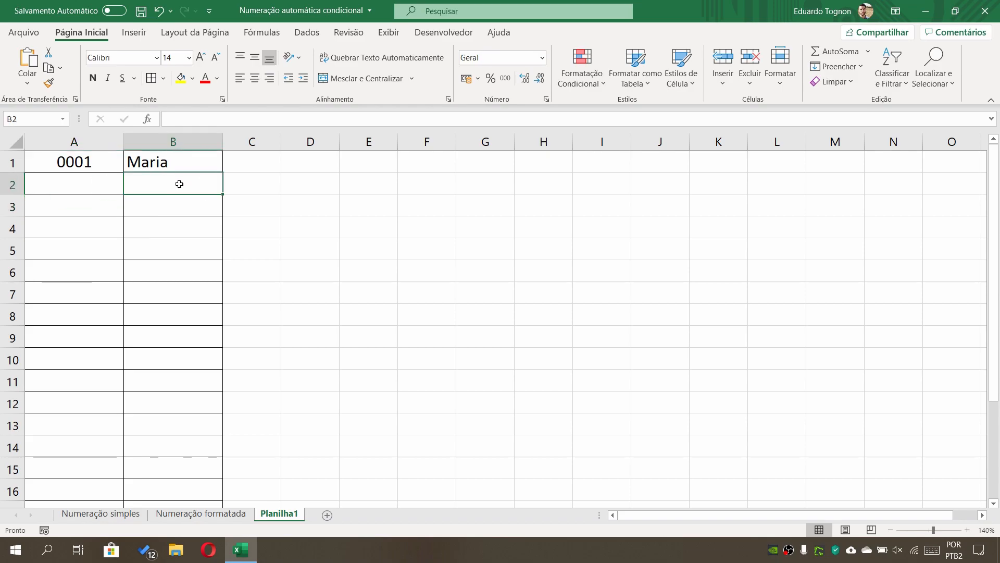
{"action": "type", "text": "José"}
{"action": "key", "text": "Return"}
{"action": "left_click", "coordinate": [102, 187]}
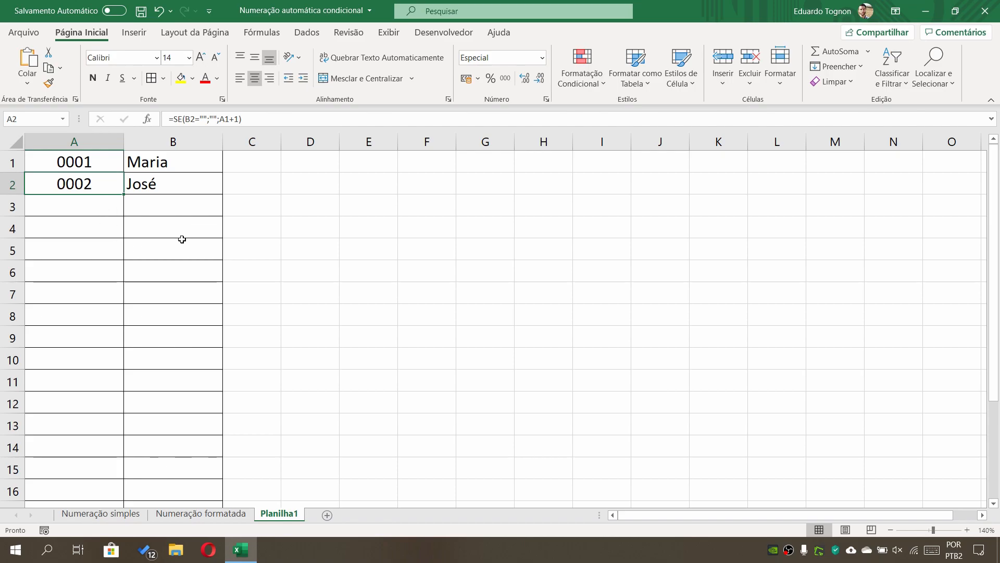
Step: Fill the formula from cell A2 down to A22
{"action": "left_click_drag", "start_coordinate": [106, 157], "coordinate": [106, 185]}
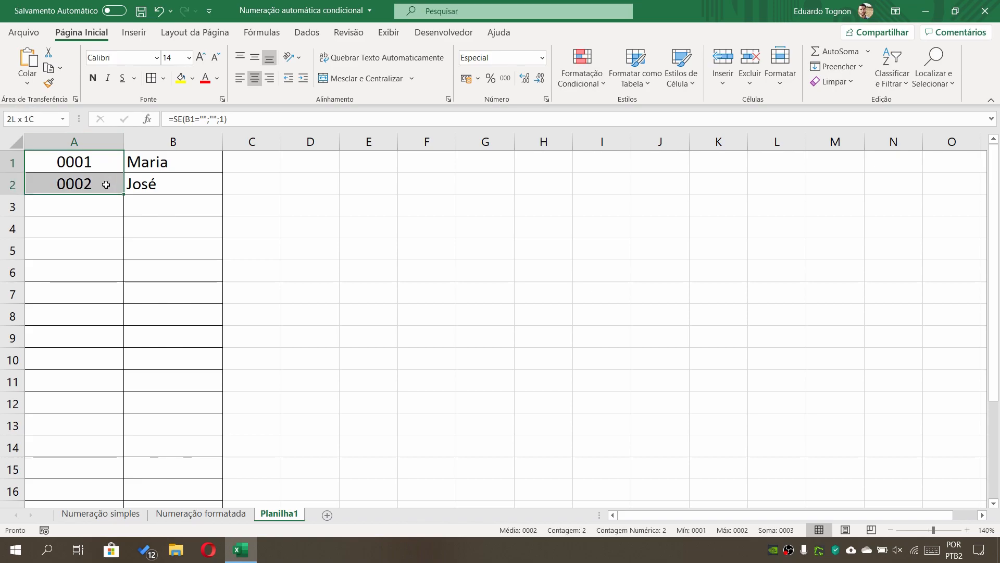
{"action": "left_click", "coordinate": [111, 295]}
{"action": "left_click", "coordinate": [96, 188]}
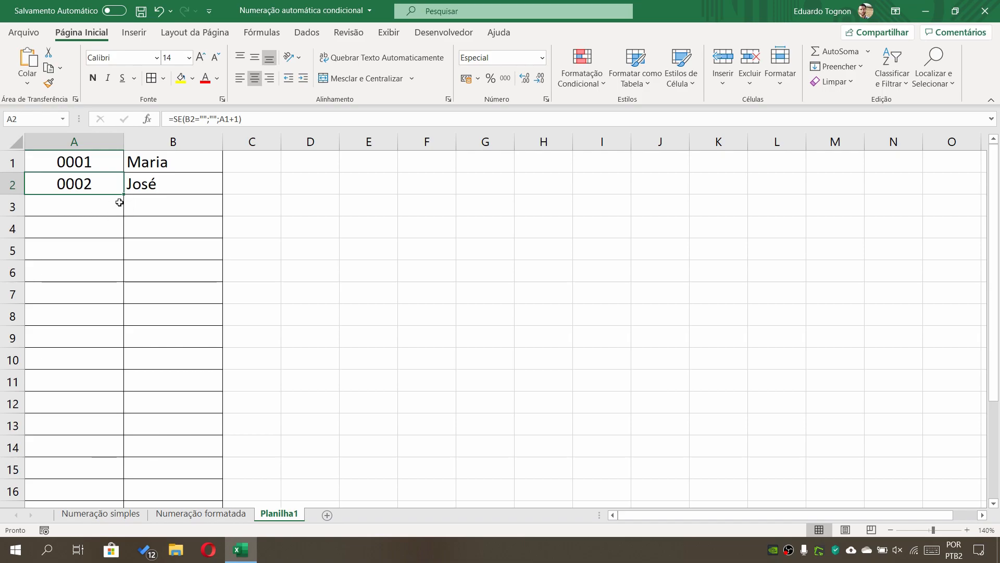
{"action": "left_click_drag", "start_coordinate": [124, 195], "coordinate": [78, 482]}
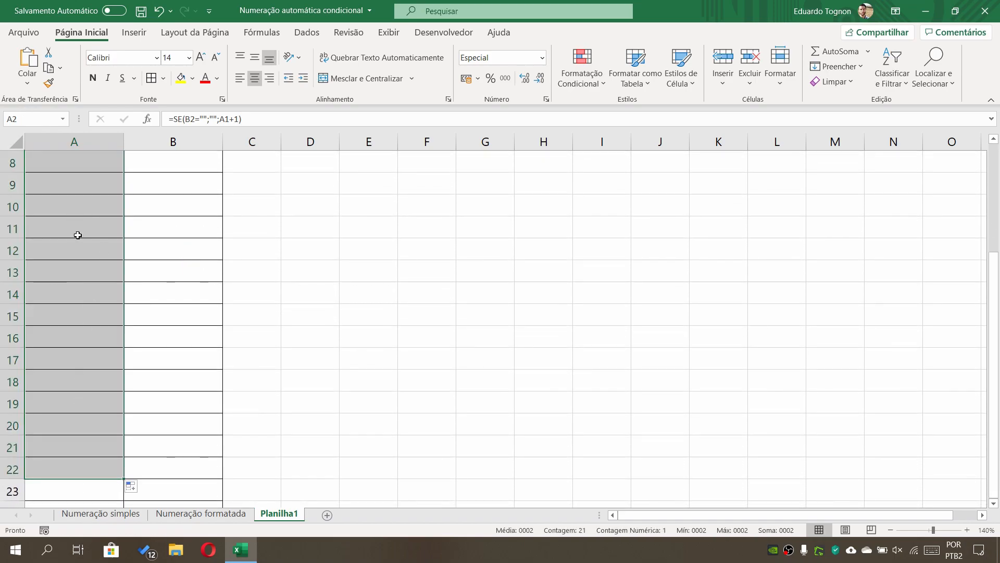
{"action": "scroll", "coordinate": [81, 241], "scroll_direction": "up", "scroll_amount": 3}
{"action": "scroll", "coordinate": [81, 240], "scroll_direction": "down", "scroll_amount": 5}
{"action": "scroll", "coordinate": [78, 298], "scroll_direction": "up", "scroll_amount": 5}
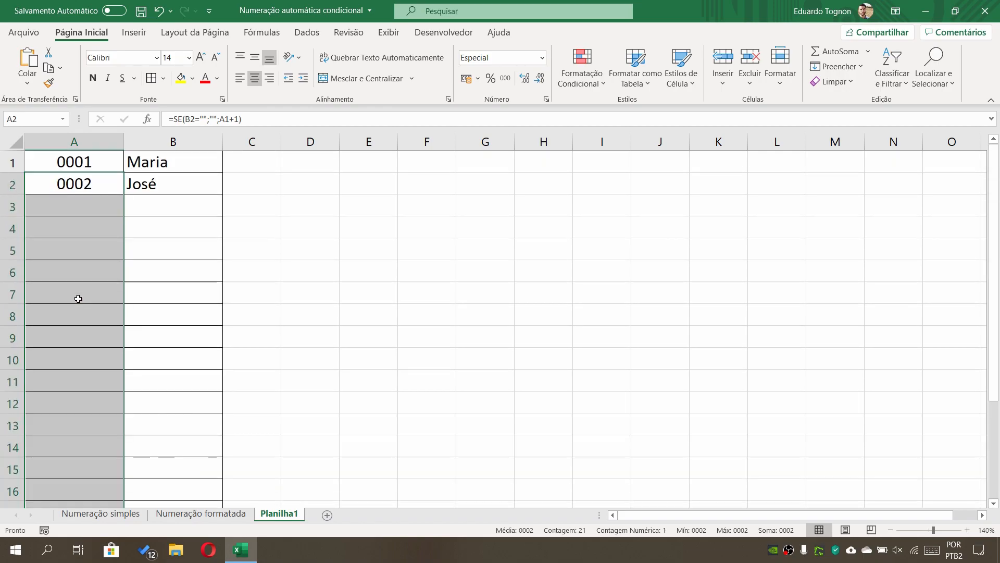
Step: Check the copied formulas in several column A cells between A3 and A12
{"action": "left_click", "coordinate": [86, 253]}
{"action": "left_click", "coordinate": [97, 319]}
{"action": "left_click", "coordinate": [83, 361]}
{"action": "left_click", "coordinate": [78, 396]}
{"action": "left_click", "coordinate": [67, 259]}
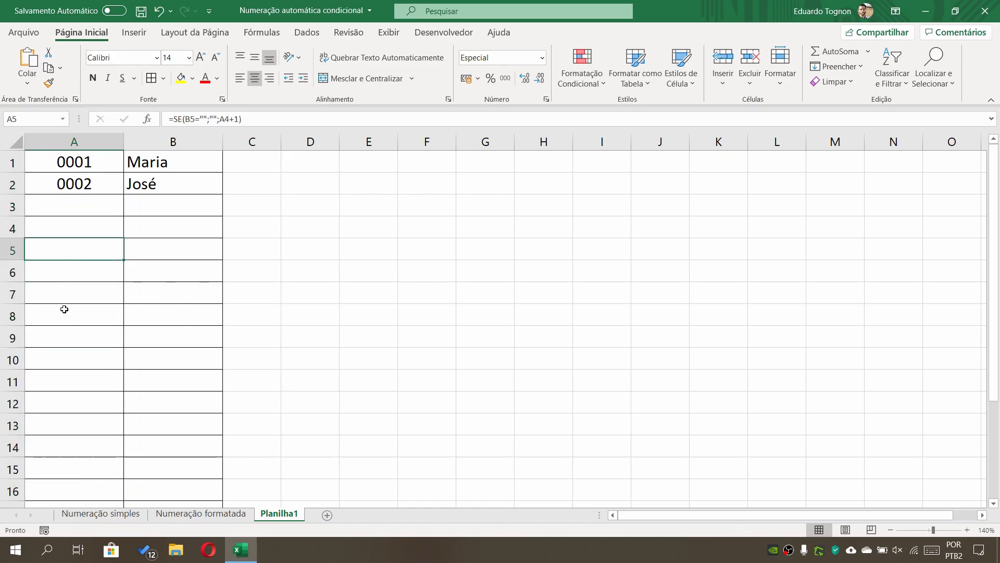
{"action": "left_click", "coordinate": [63, 318]}
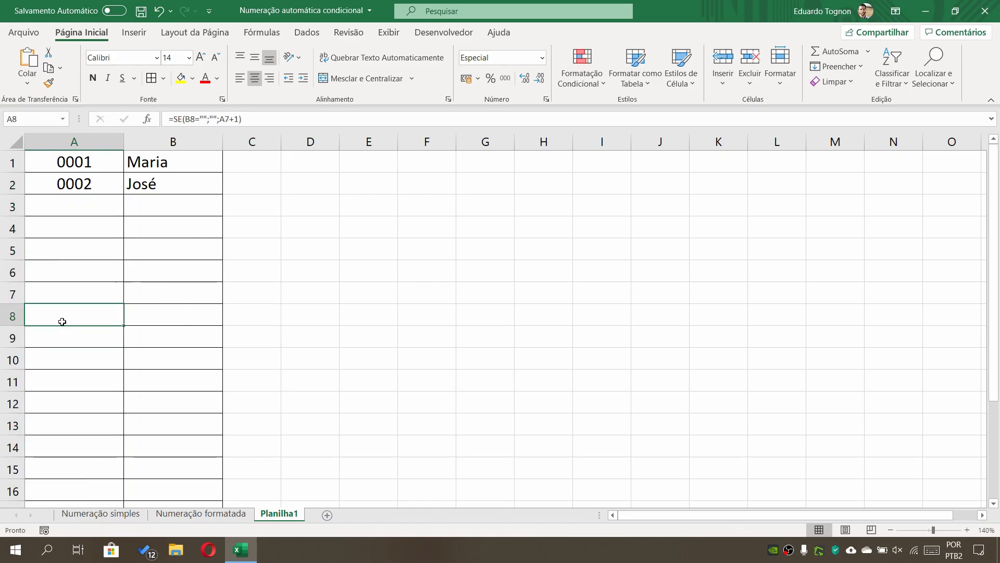
{"action": "left_click", "coordinate": [110, 205]}
Step: Enter two more first names in cells B3 and B4 to continue the numbering
{"action": "left_click", "coordinate": [153, 199]}
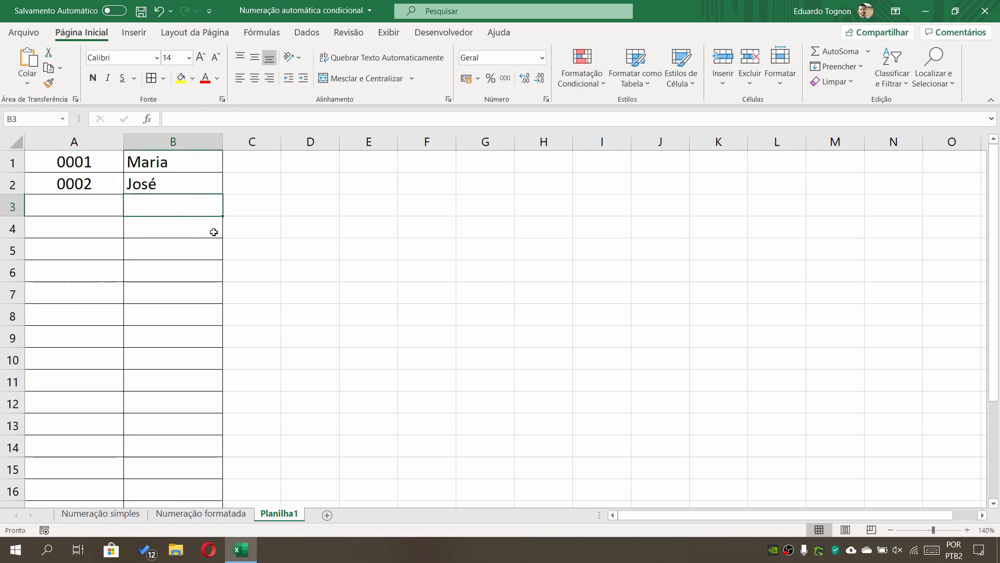
{"action": "type", "text": "Marcelo"}
{"action": "key", "text": "Return"}
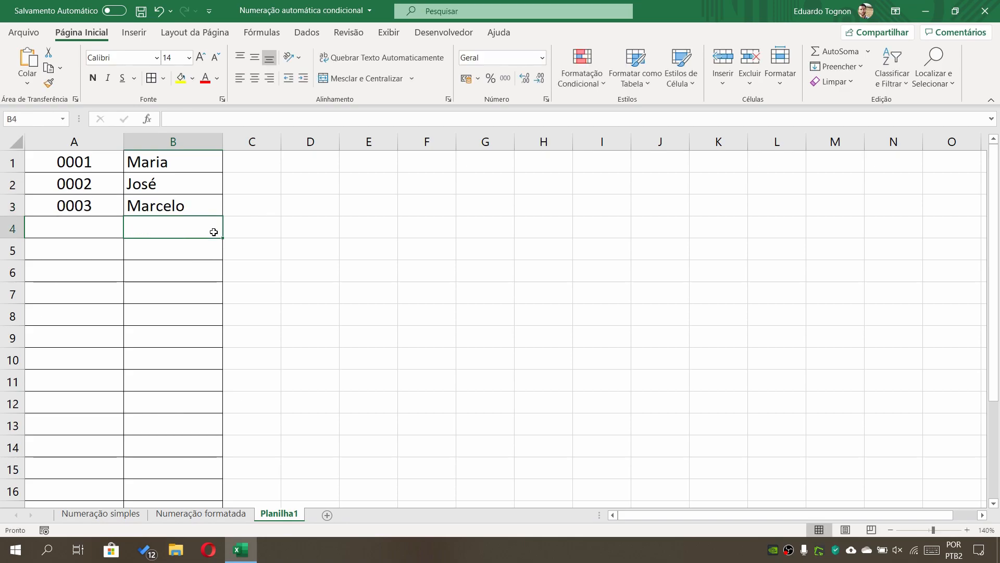
{"action": "type", "text": "Jaqueline"}
{"action": "key", "text": "Return"}
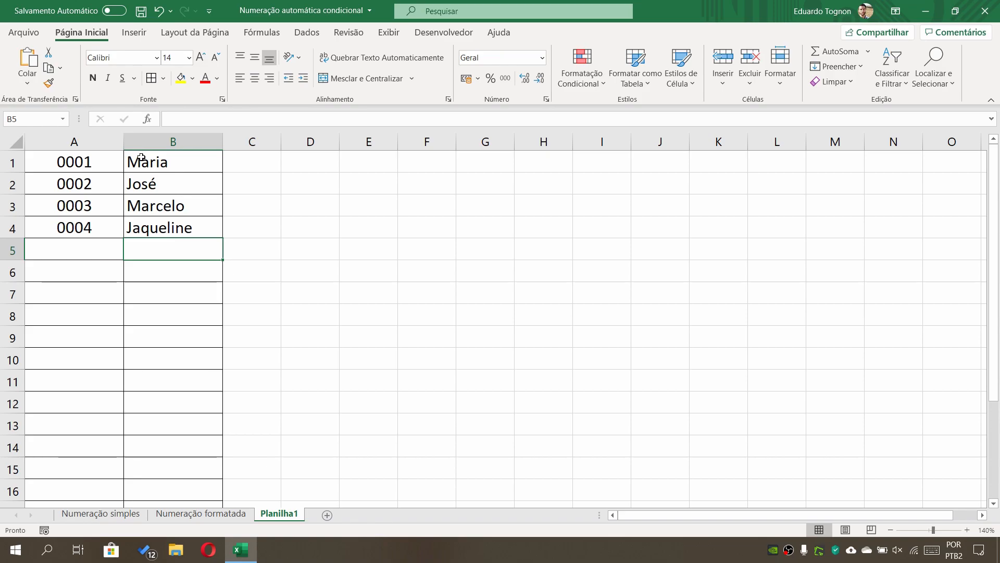
{"action": "key", "text": "ctrl+z"}
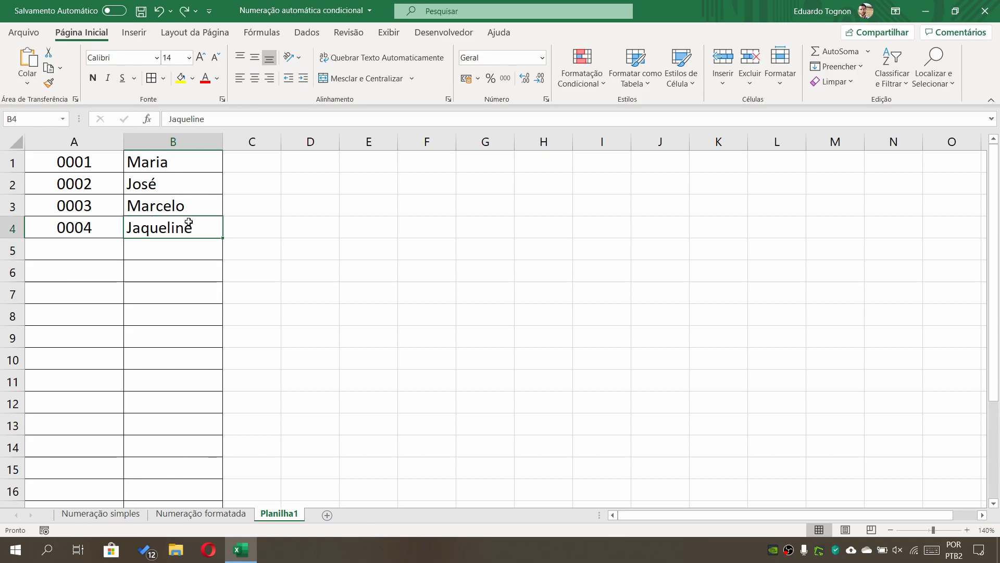
Step: Start a new conditional formatting rule for cell B1 that formats only cells that are not blank (Não Vazias)
{"action": "left_click", "coordinate": [211, 163]}
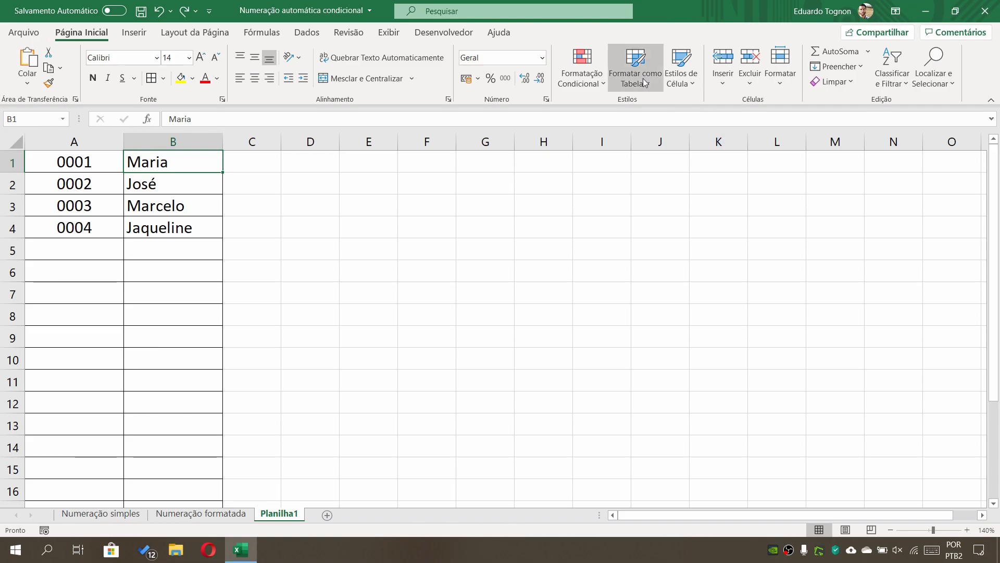
{"action": "left_click", "coordinate": [581, 67]}
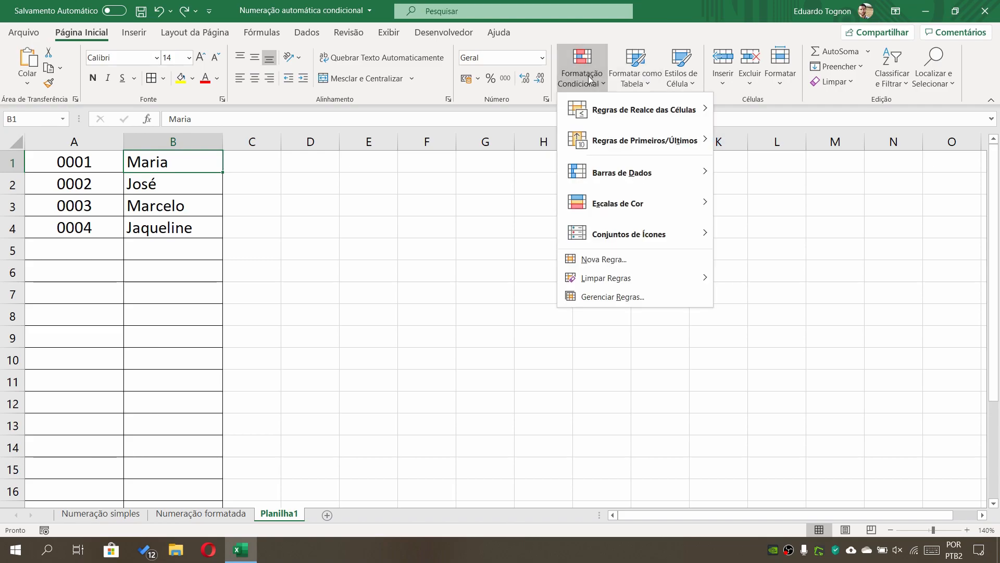
{"action": "left_click", "coordinate": [595, 259]}
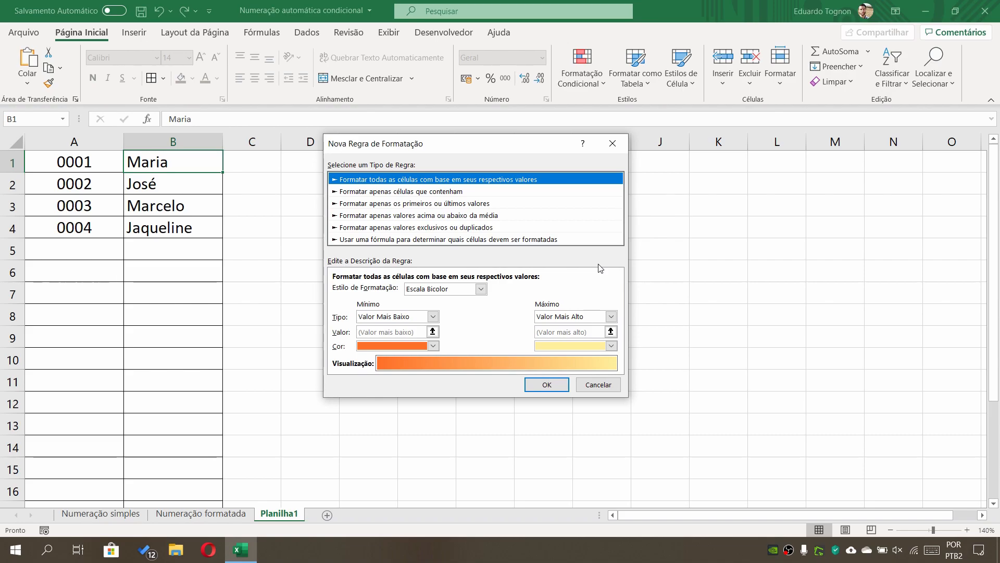
{"action": "left_click", "coordinate": [374, 192]}
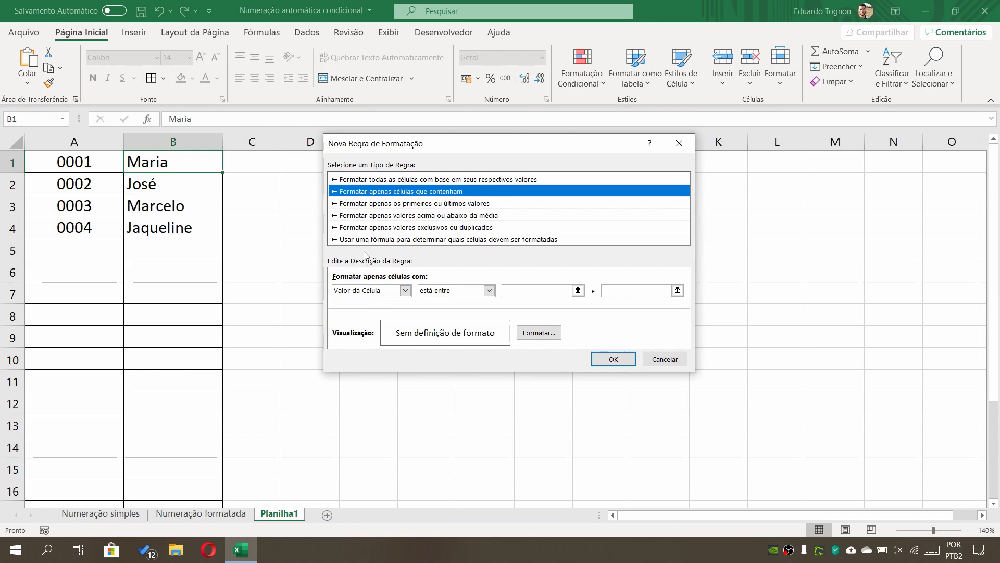
{"action": "left_click", "coordinate": [358, 293]}
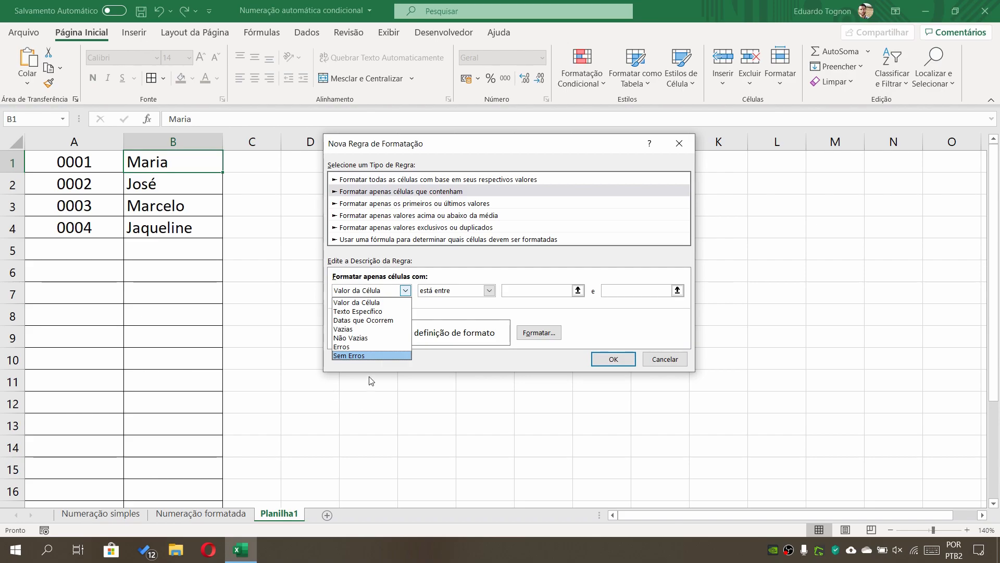
{"action": "left_click", "coordinate": [357, 340]}
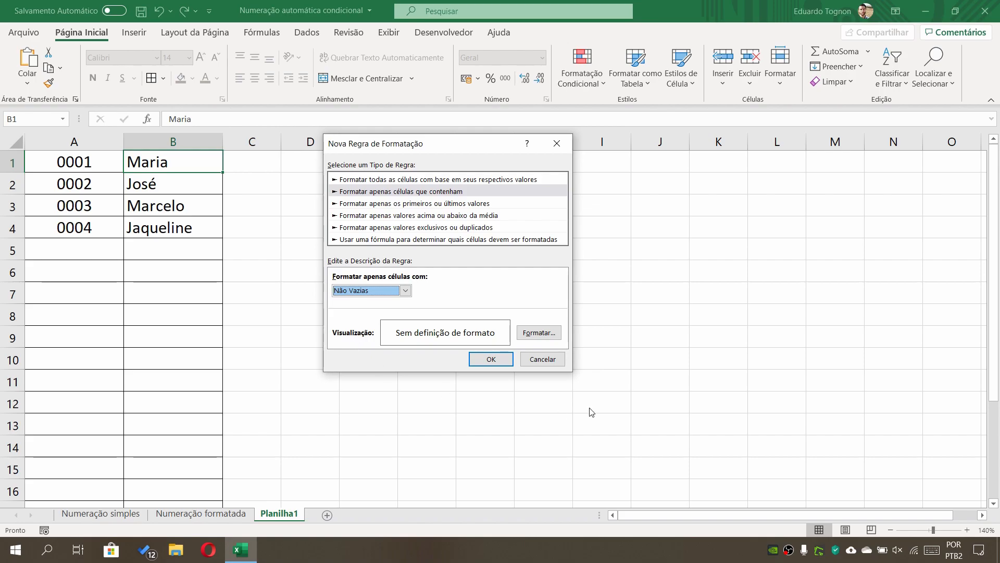
Step: Give the rule a light gold background fill and create it
{"action": "left_click", "coordinate": [549, 335]}
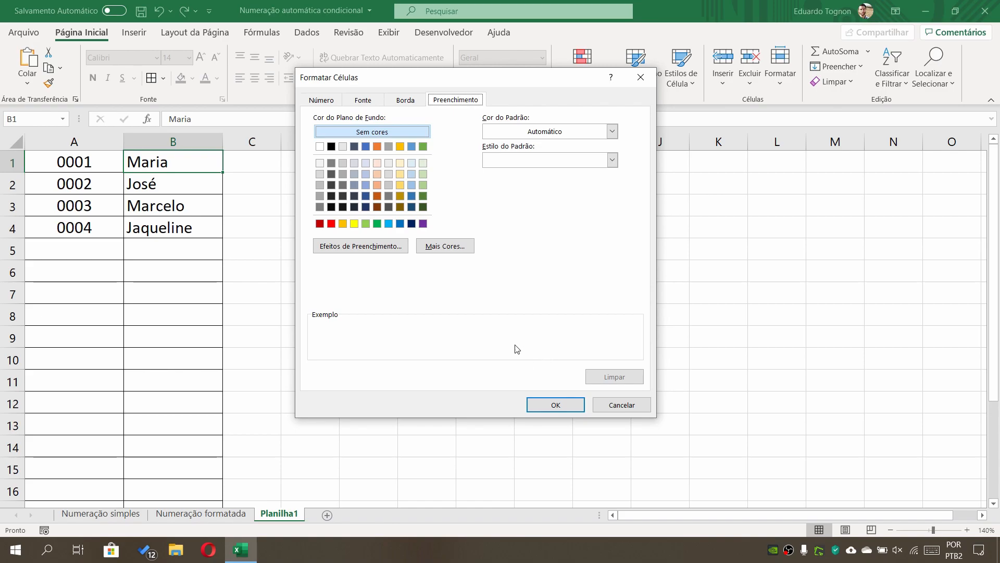
{"action": "left_click", "coordinate": [334, 100]}
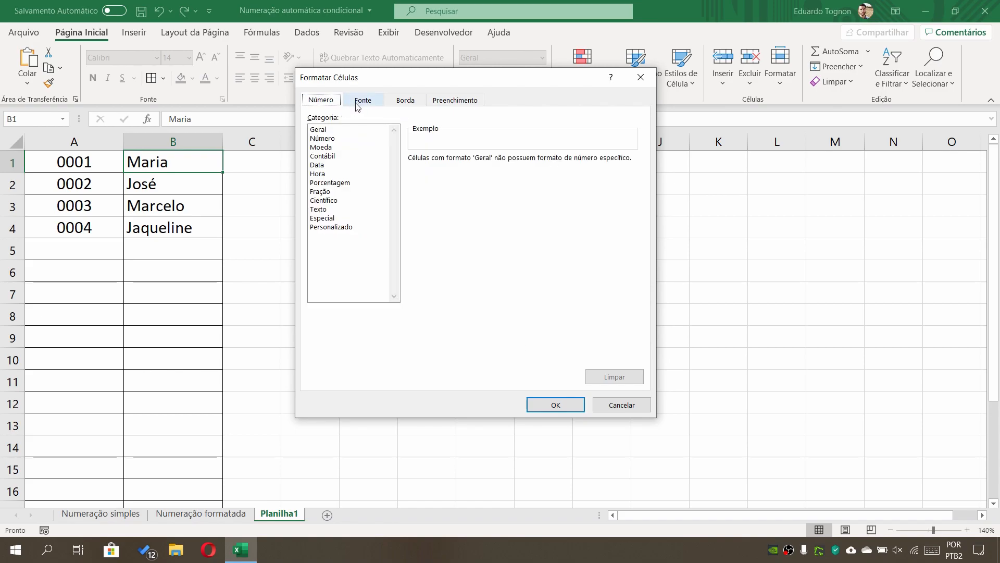
{"action": "left_click", "coordinate": [351, 102]}
{"action": "left_click", "coordinate": [409, 102]}
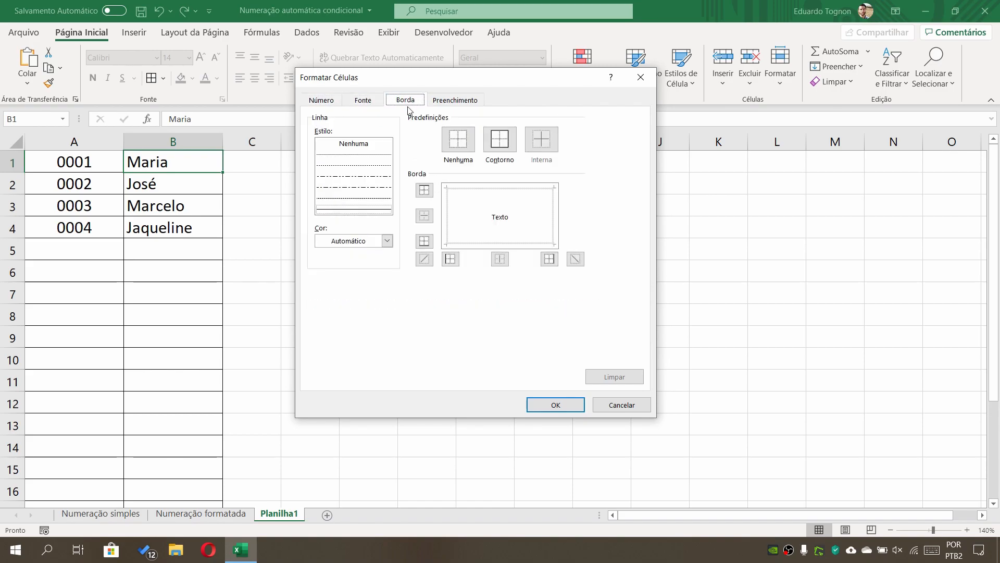
{"action": "left_click", "coordinate": [458, 102]}
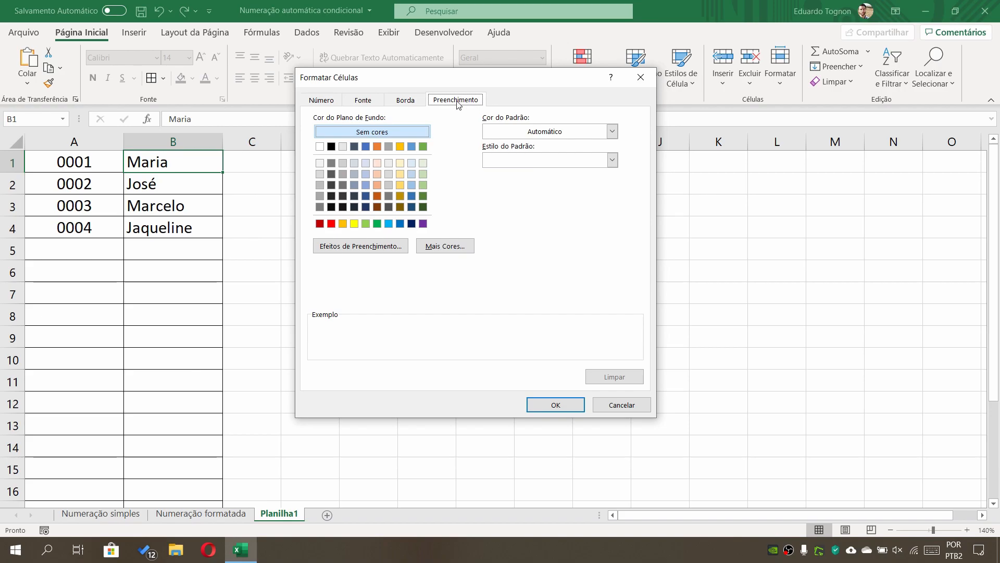
{"action": "left_click", "coordinate": [400, 164]}
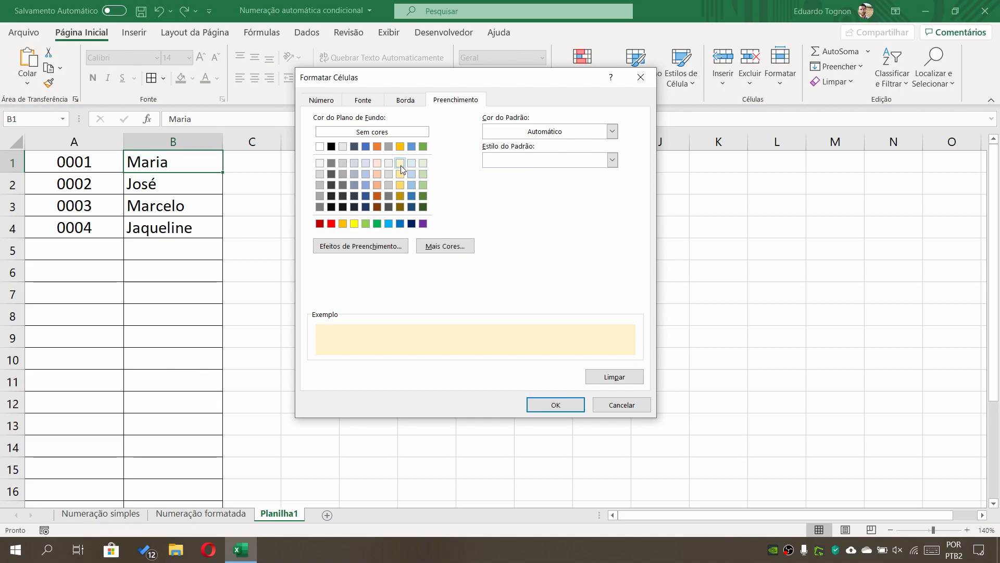
{"action": "left_click", "coordinate": [556, 404]}
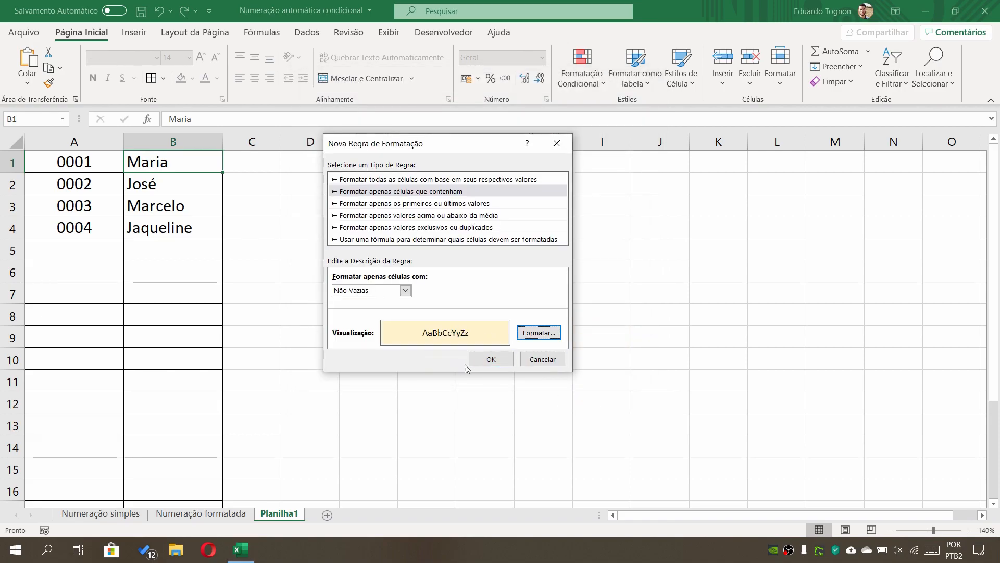
{"action": "left_click", "coordinate": [494, 364]}
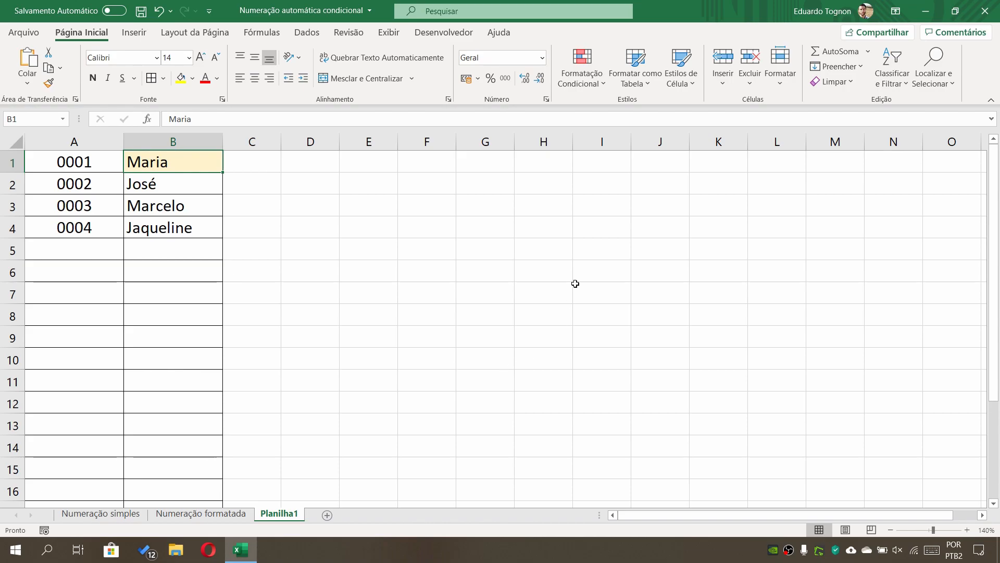
Step: Review the conditional formatting rules listed for the whole sheet (Esta Planilha) and for the current selection (Seleção Atual)
{"action": "left_click", "coordinate": [593, 79]}
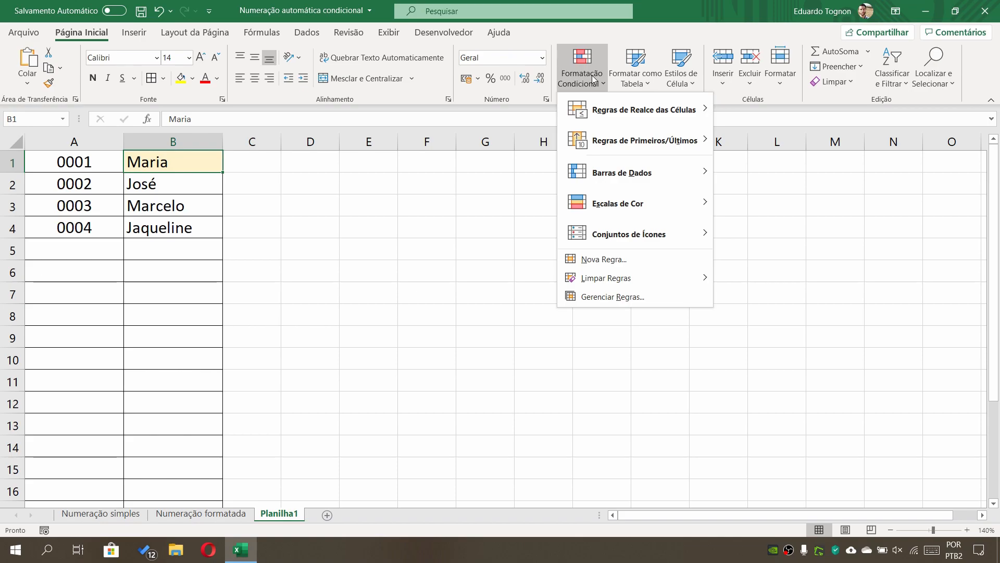
{"action": "left_click", "coordinate": [594, 79]}
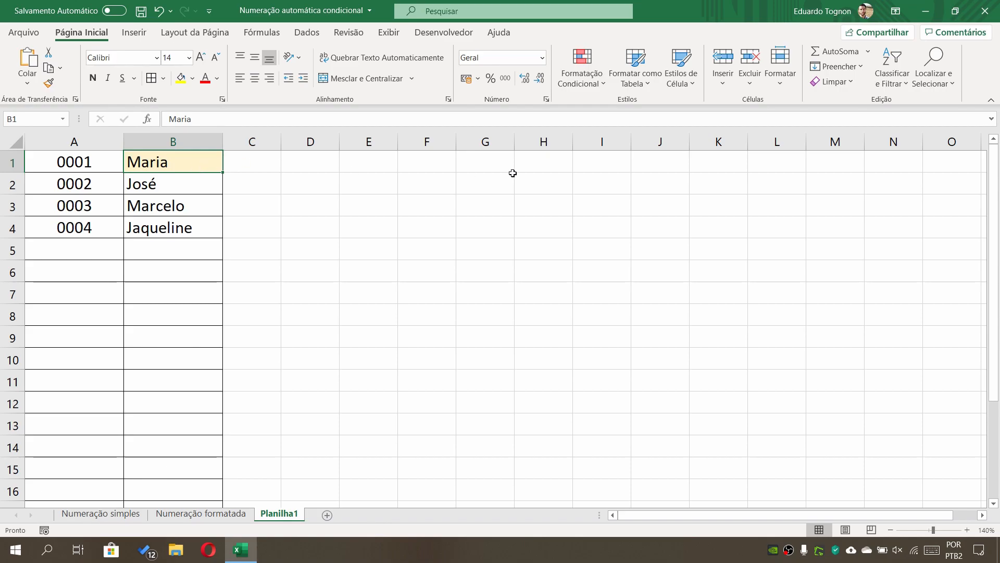
{"action": "left_click", "coordinate": [594, 81]}
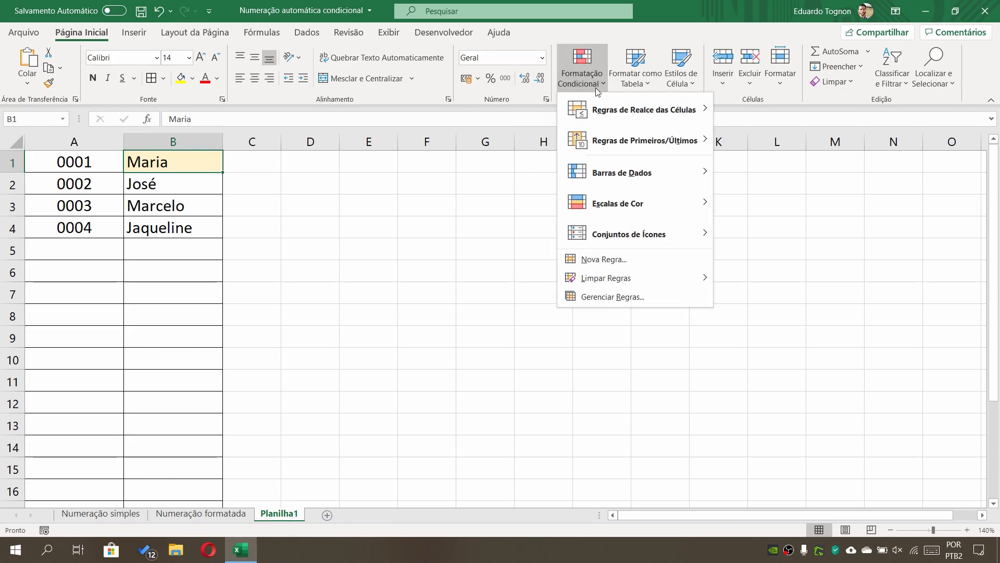
{"action": "left_click", "coordinate": [650, 299]}
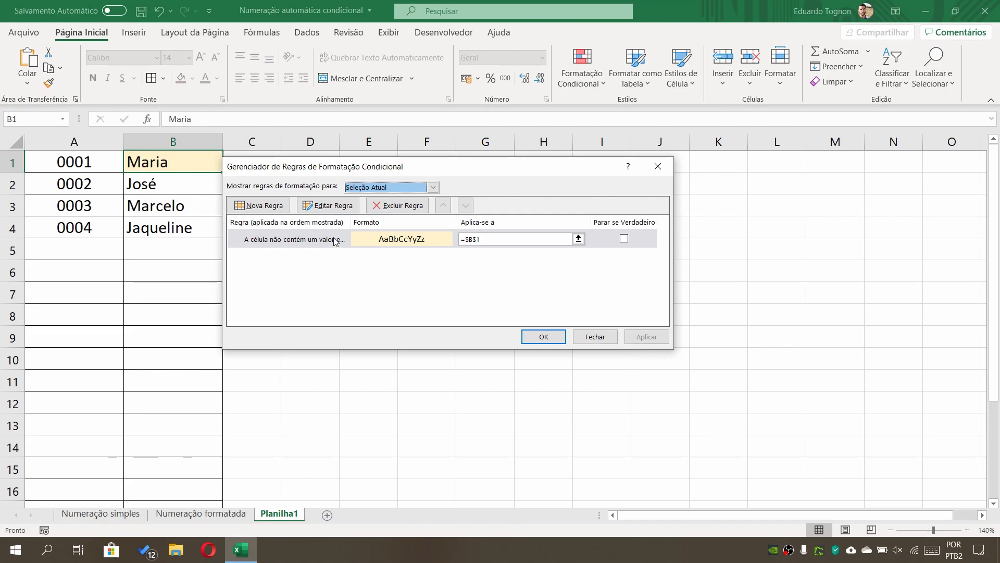
{"action": "left_click", "coordinate": [368, 187]}
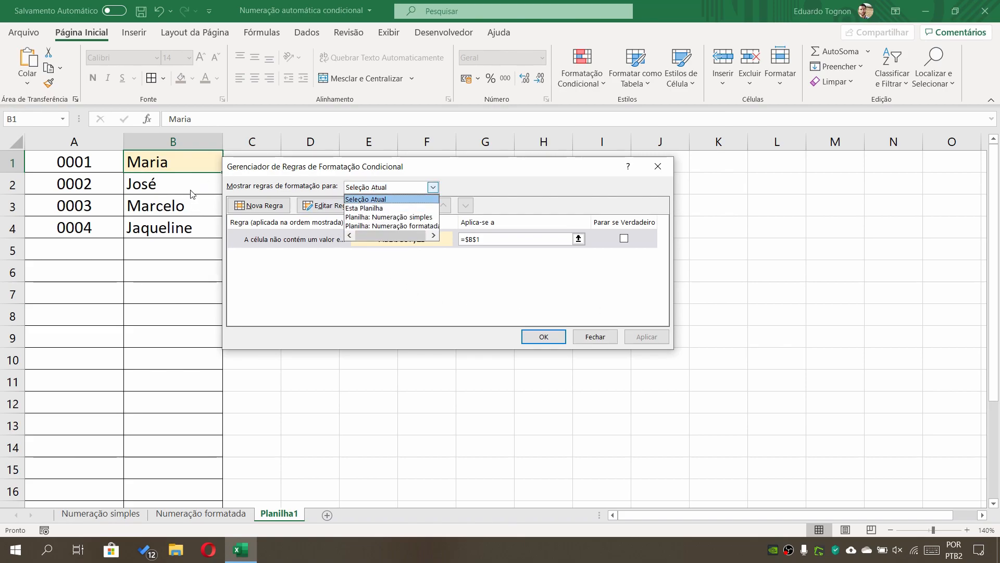
{"action": "left_click", "coordinate": [364, 208]}
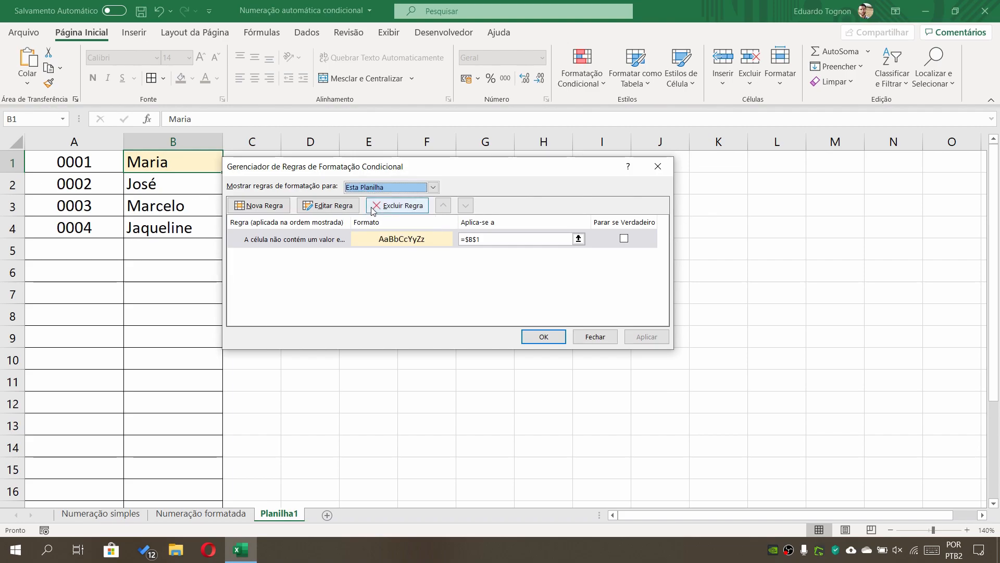
{"action": "left_click", "coordinate": [432, 187]}
{"action": "left_click", "coordinate": [390, 200]}
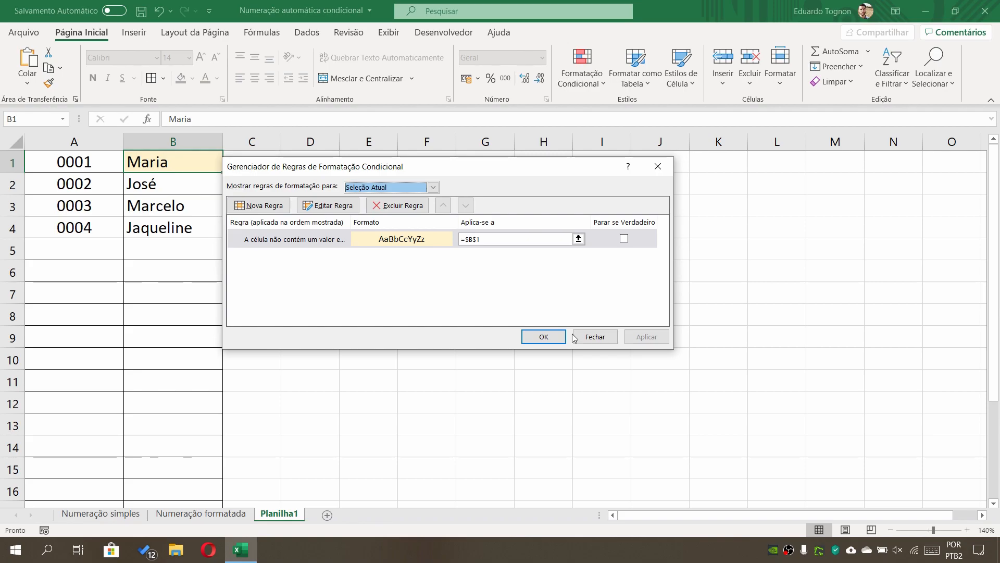
{"action": "left_click", "coordinate": [596, 336]}
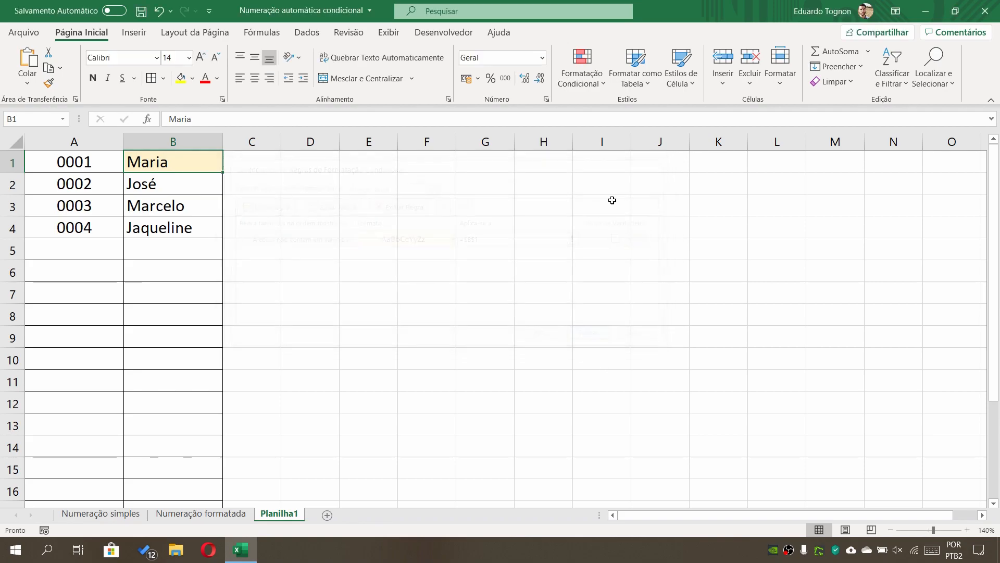
Step: Change the range the non-blank rule applies to into =$A$1:$B$1 in the conditional formatting rules manager
{"action": "left_click", "coordinate": [594, 60]}
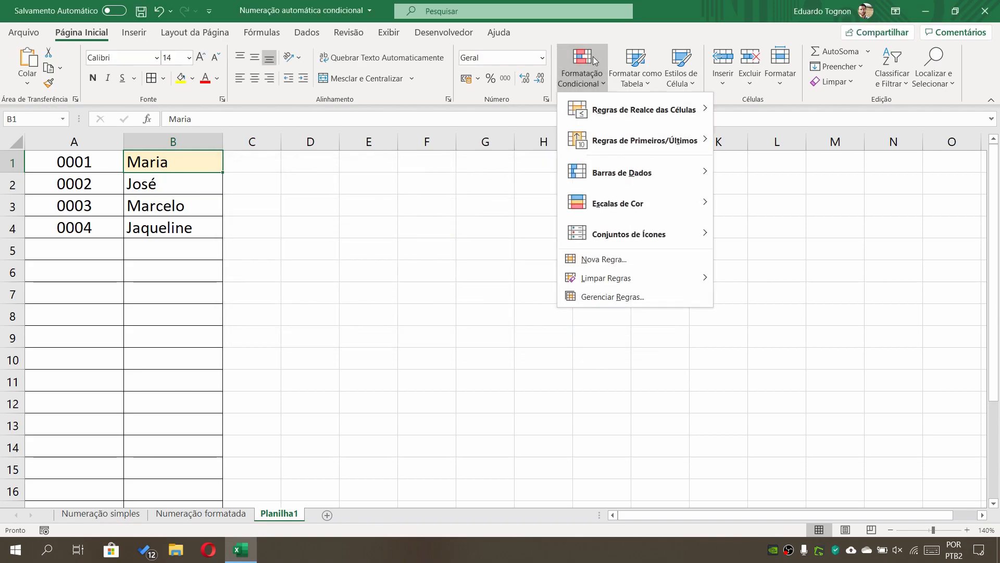
{"action": "left_click", "coordinate": [613, 296]}
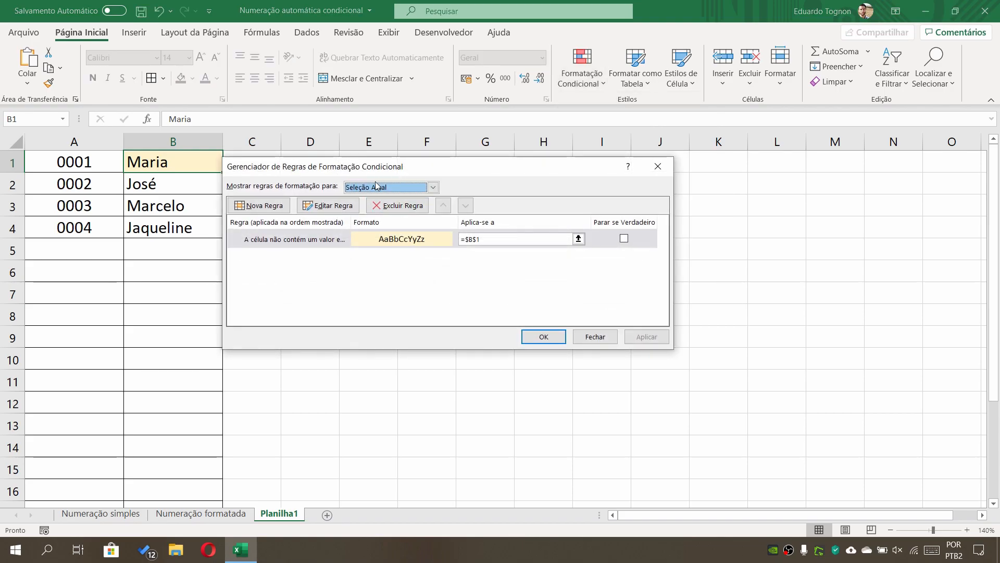
{"action": "left_click", "coordinate": [284, 237]}
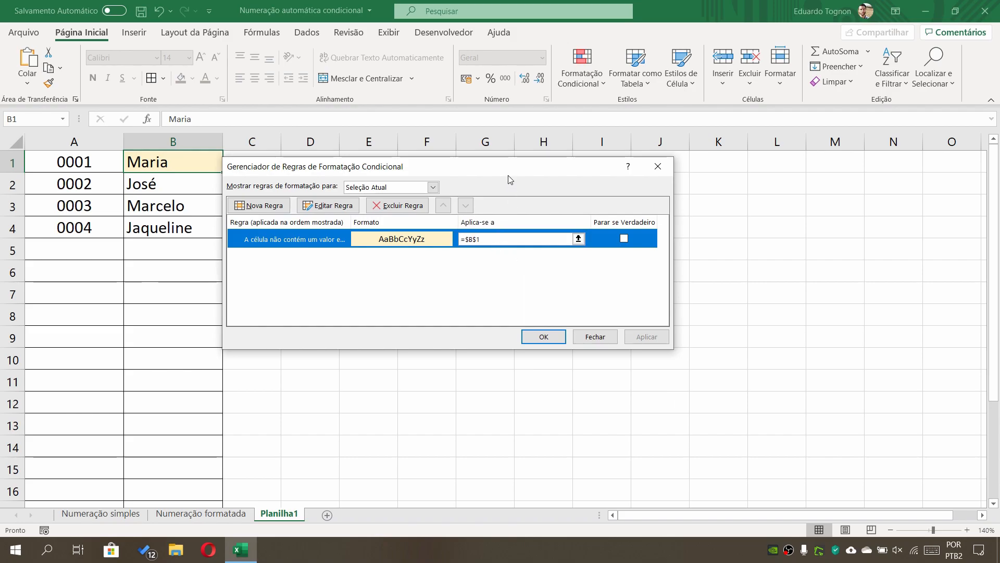
{"action": "left_click_drag", "start_coordinate": [507, 173], "coordinate": [612, 197]}
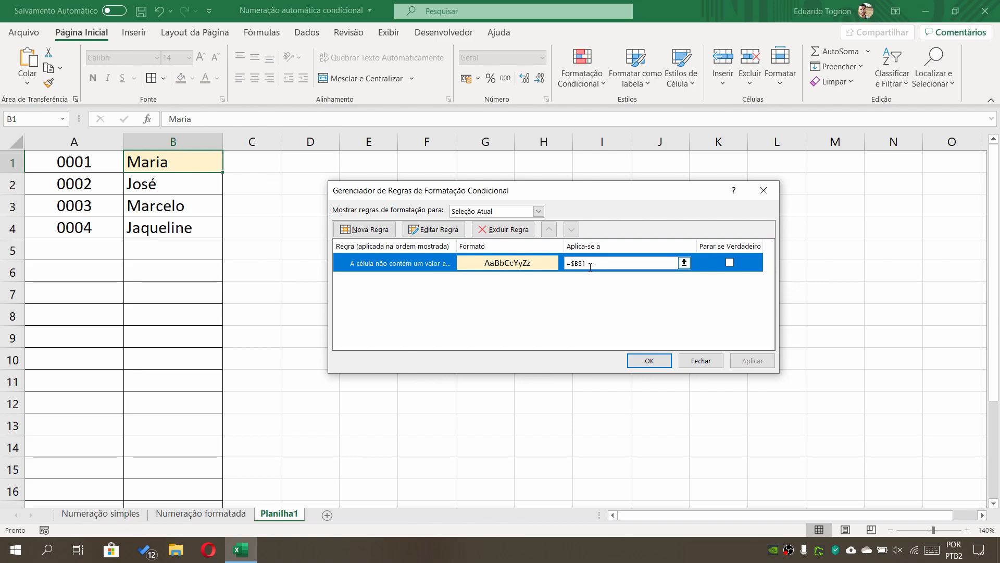
{"action": "left_click", "coordinate": [598, 262]}
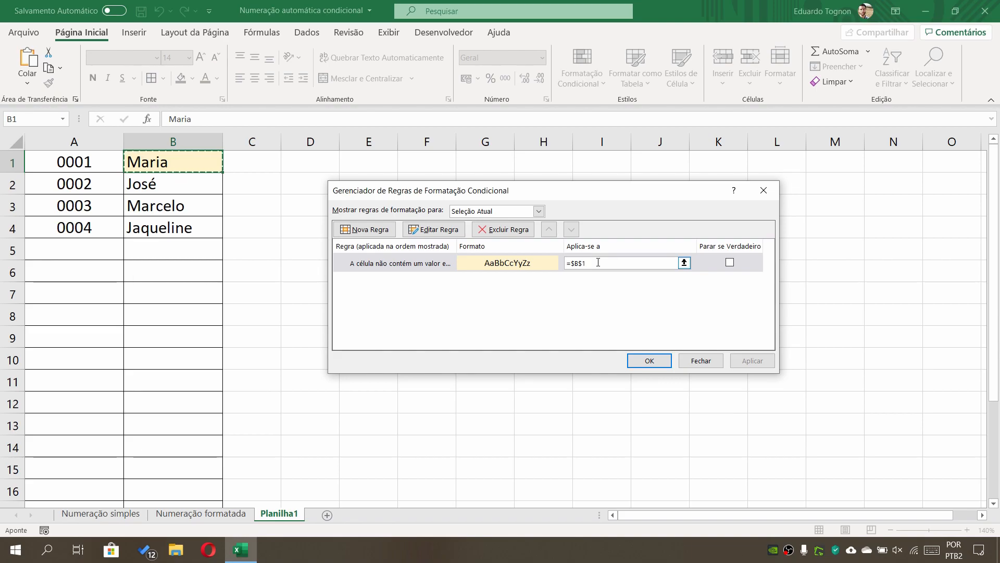
{"action": "left_click", "coordinate": [685, 263]}
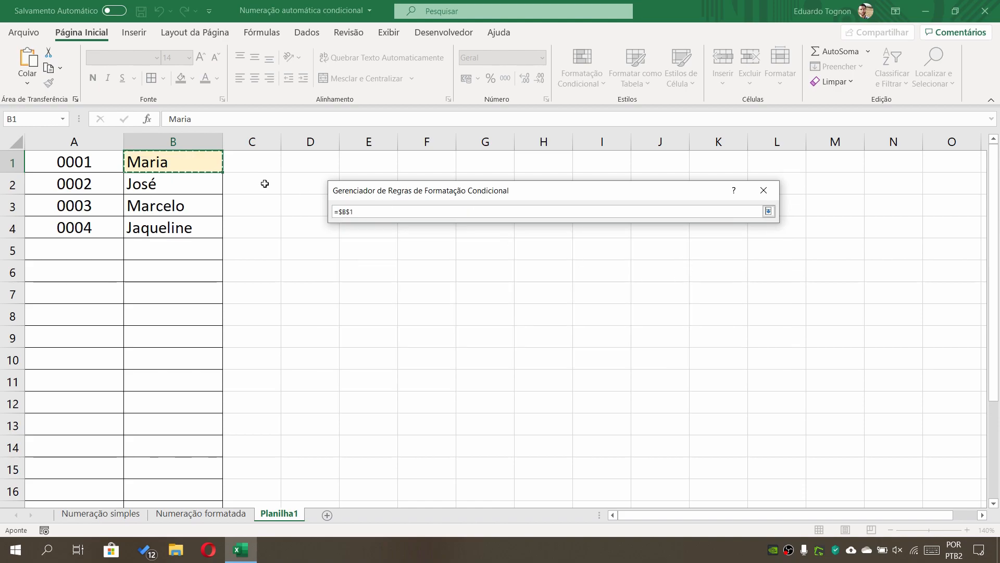
{"action": "left_click_drag", "start_coordinate": [76, 156], "coordinate": [150, 164]}
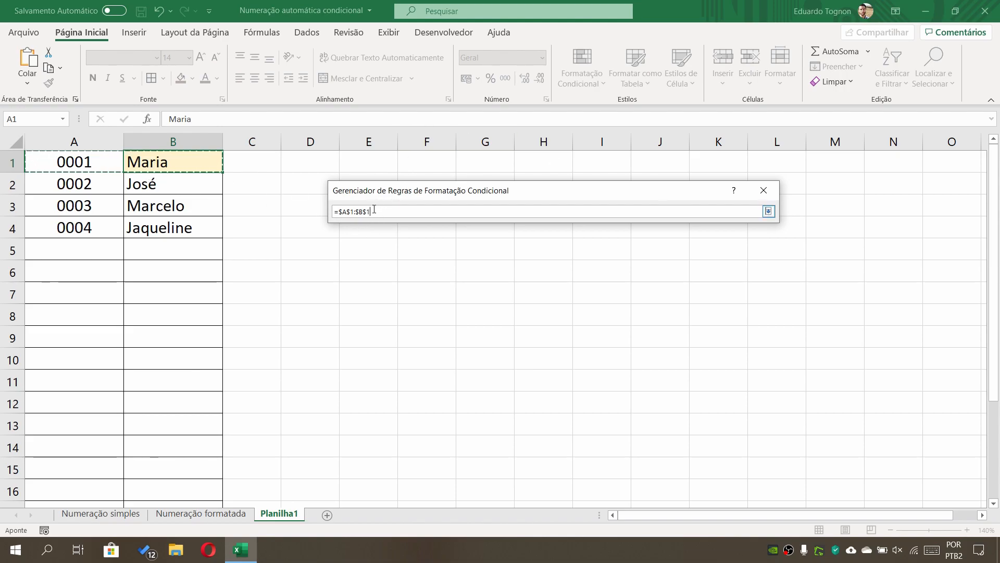
{"action": "left_click", "coordinate": [769, 211]}
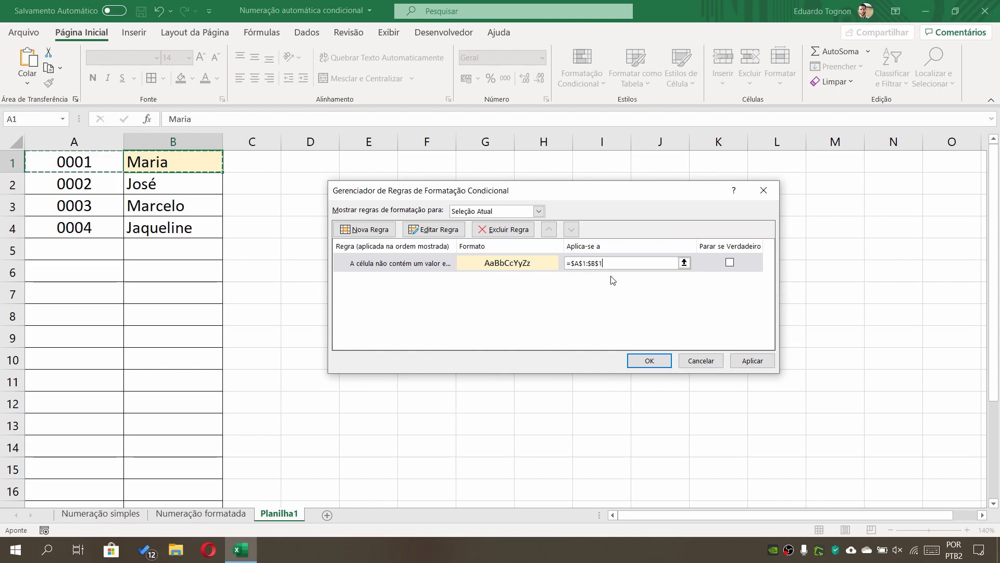
Step: Remove the row references from the rule's range so it covers all of columns A and B, and apply it
{"action": "left_click", "coordinate": [586, 263]}
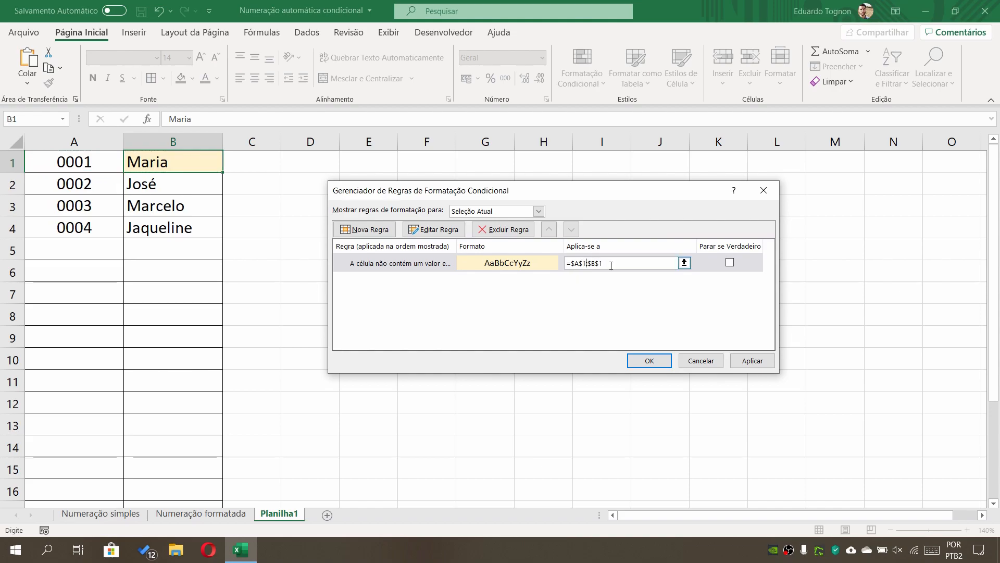
{"action": "key", "text": "BackSpace"}
{"action": "key", "text": "BackSpace"}
{"action": "key", "text": "BackSpace"}
{"action": "key", "text": "BackSpace"}
{"action": "left_click", "coordinate": [649, 360]}
{"action": "left_click", "coordinate": [265, 287]}
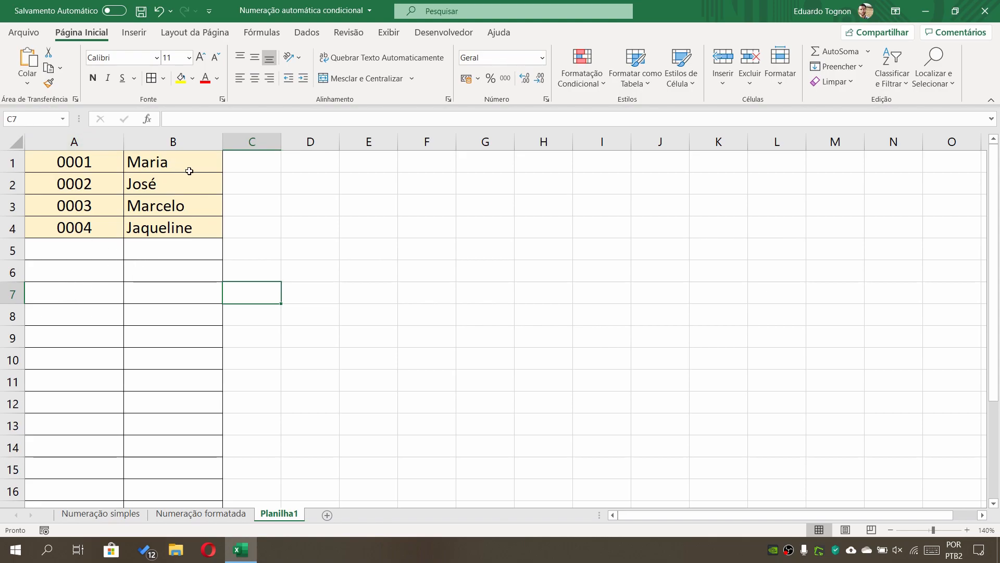
Step: Enter another first name in cell B5 and check the numbering and fill in row 5
{"action": "left_click", "coordinate": [172, 245]}
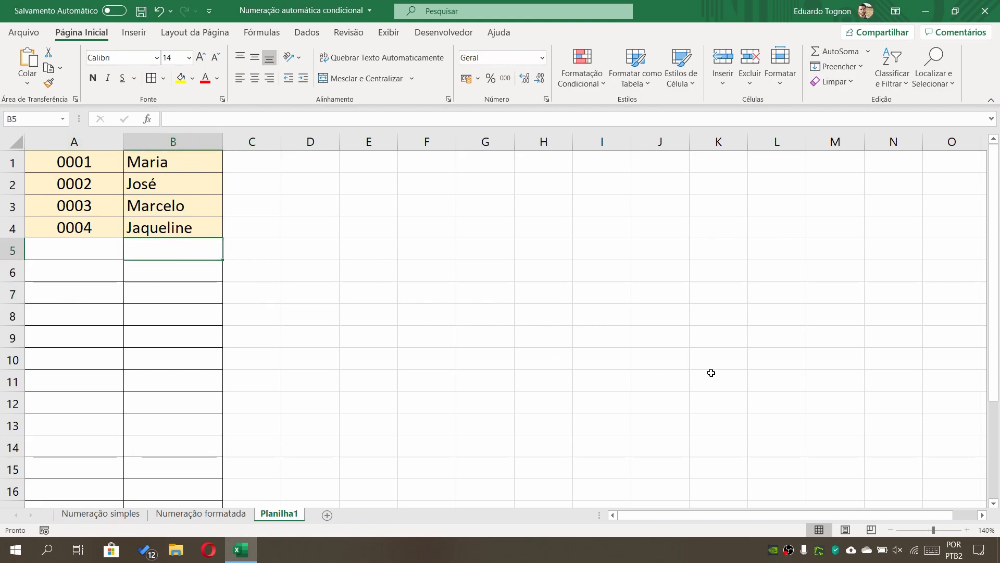
{"action": "type", "text": "Leandro"}
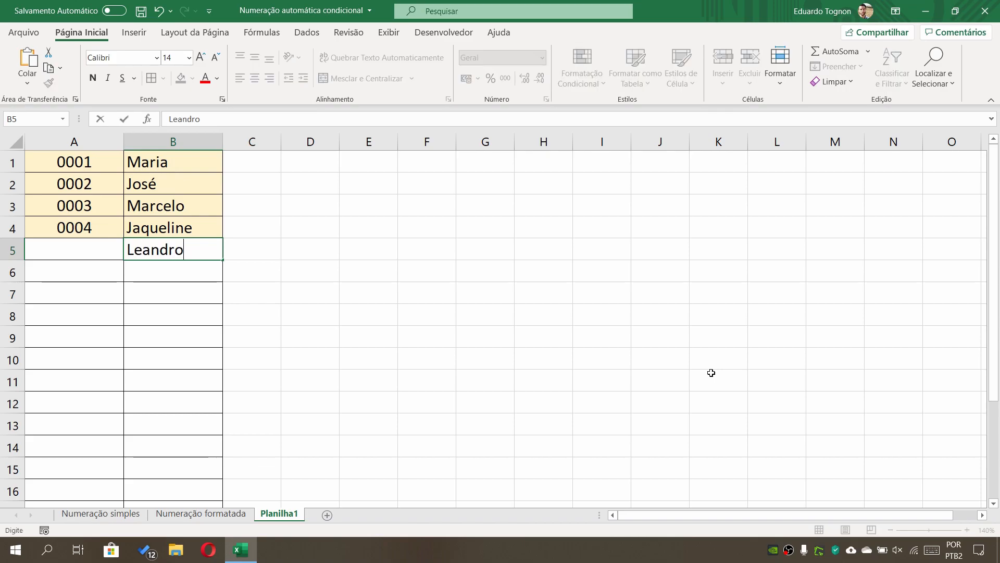
{"action": "key", "text": "Return"}
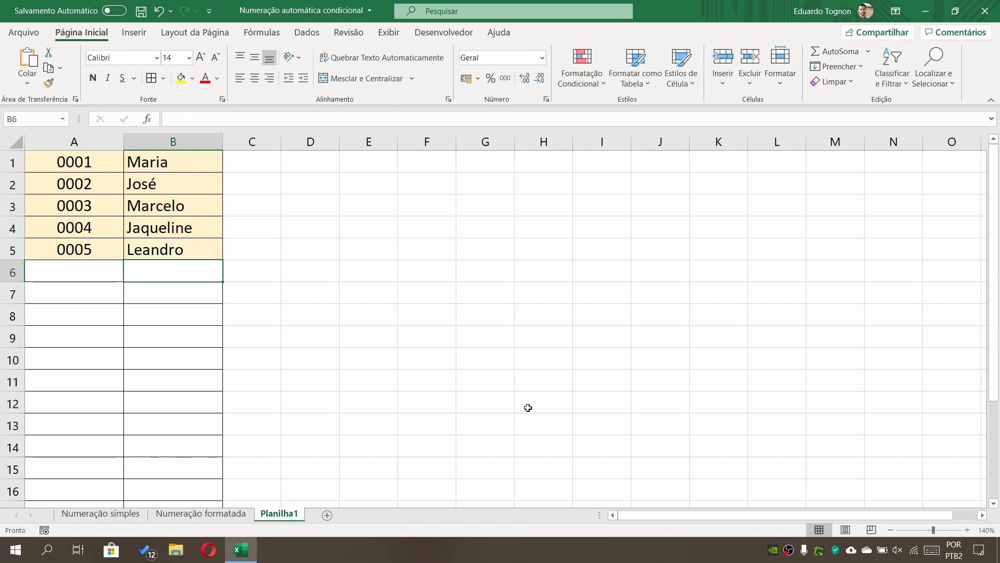
{"action": "left_click", "coordinate": [80, 250]}
{"action": "left_click", "coordinate": [173, 251]}
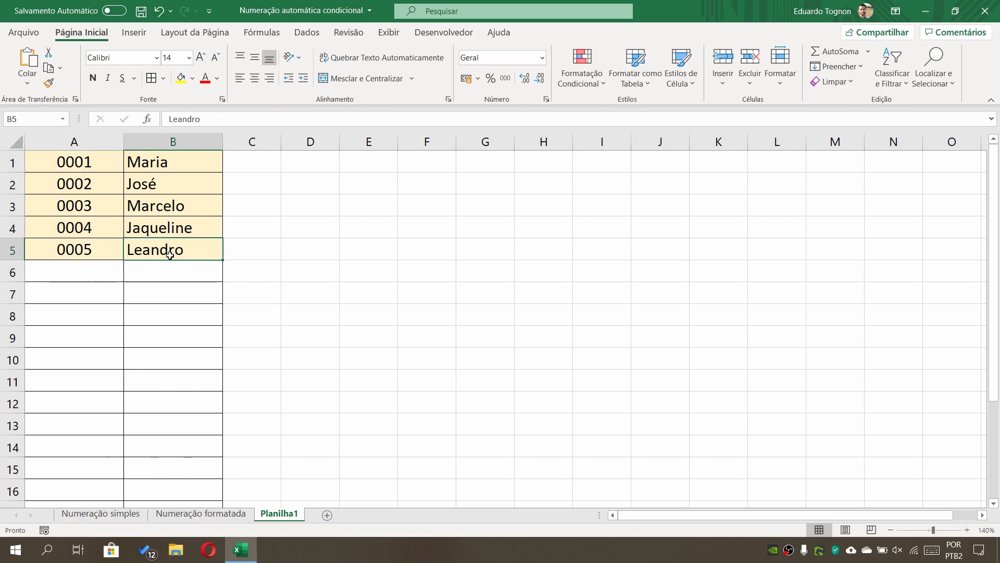